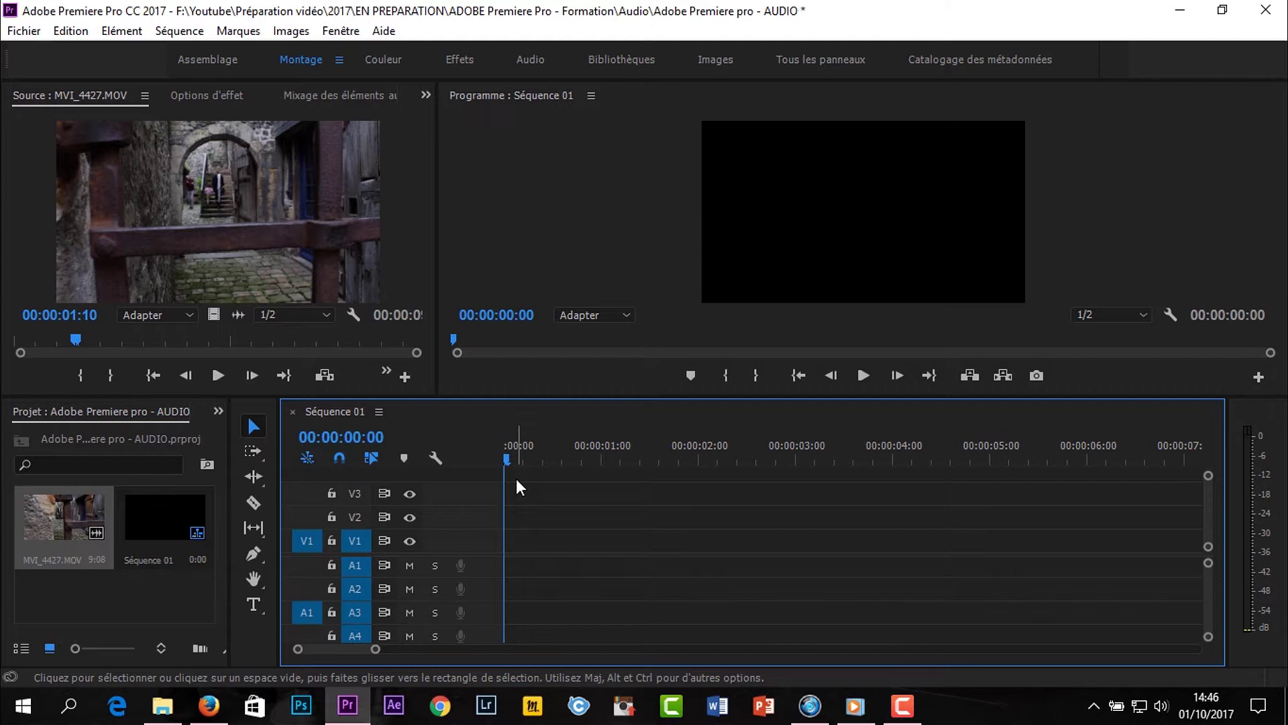
- Place the MVI_4427.MOV clip at the start of Séquence 01, with video on V1 and audio on A1
drag(862, 549, 514, 479)
drag(528, 567, 861, 629)
drag(62, 513, 508, 581)
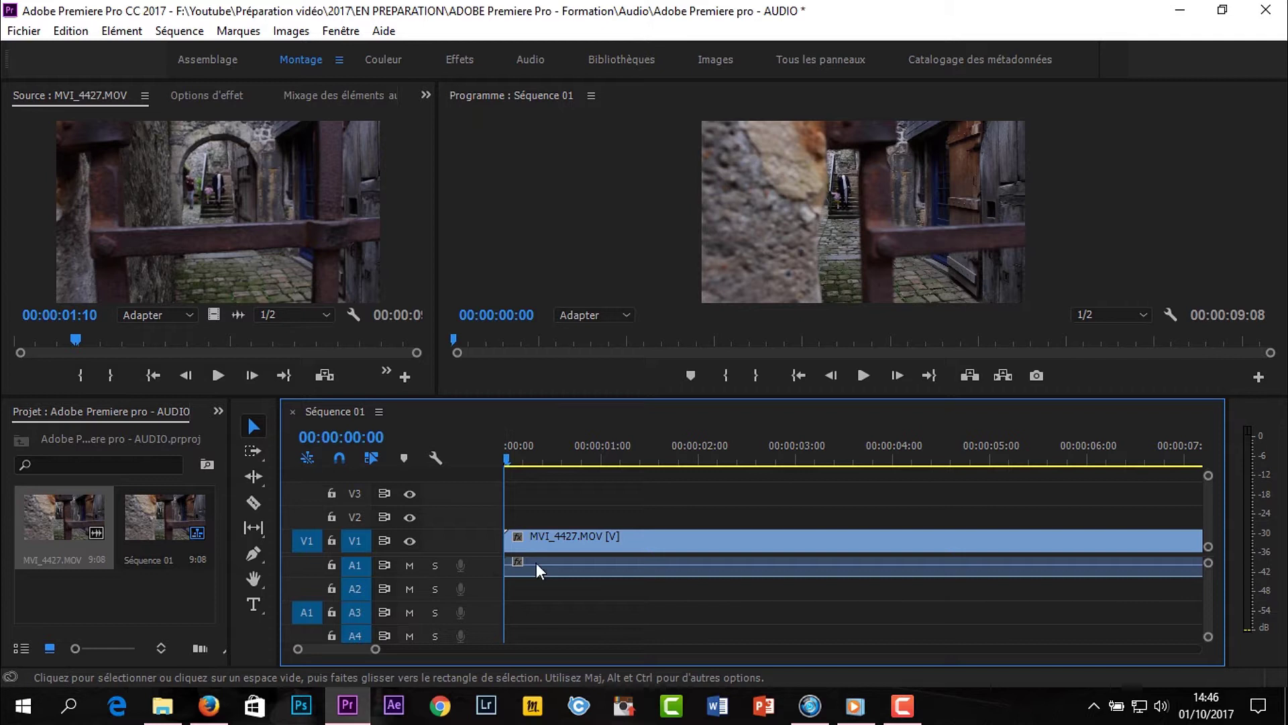
drag(507, 460, 477, 461)
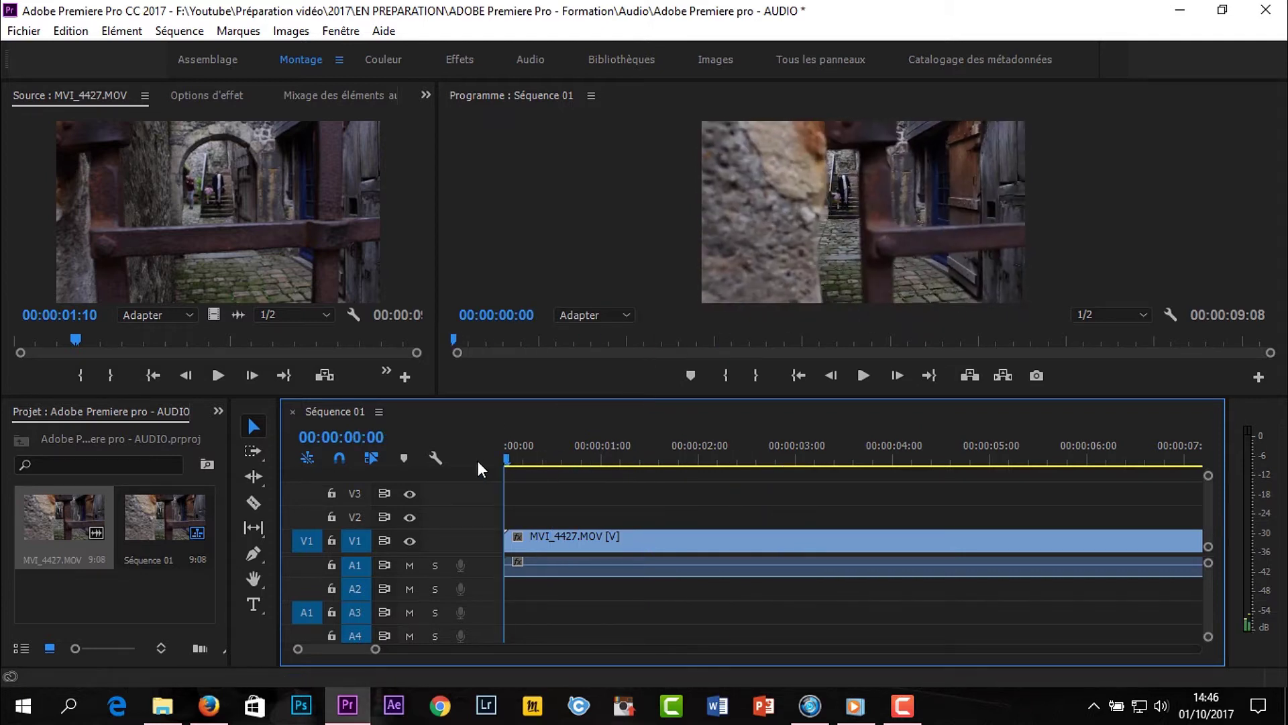
click(613, 569)
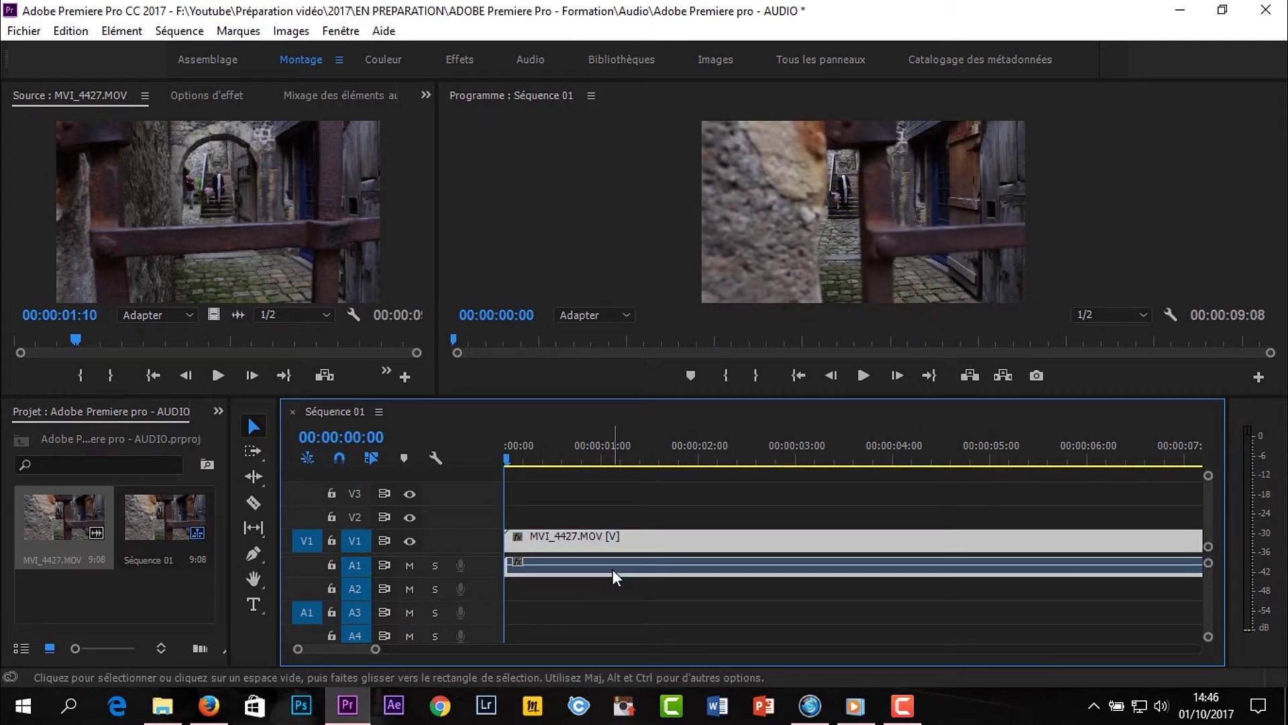
click(621, 610)
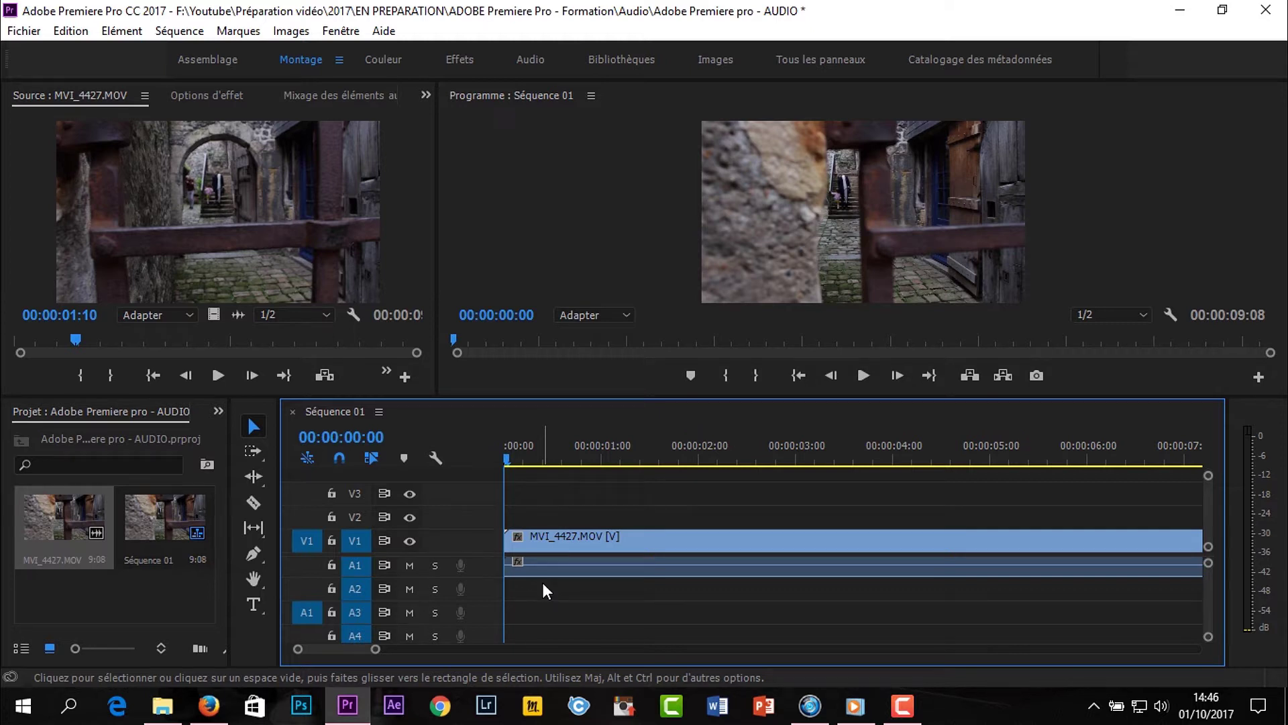
- Unlink the video and audio of MVI_4427.MOV and try moving the audio on A1 on its own
click(563, 541)
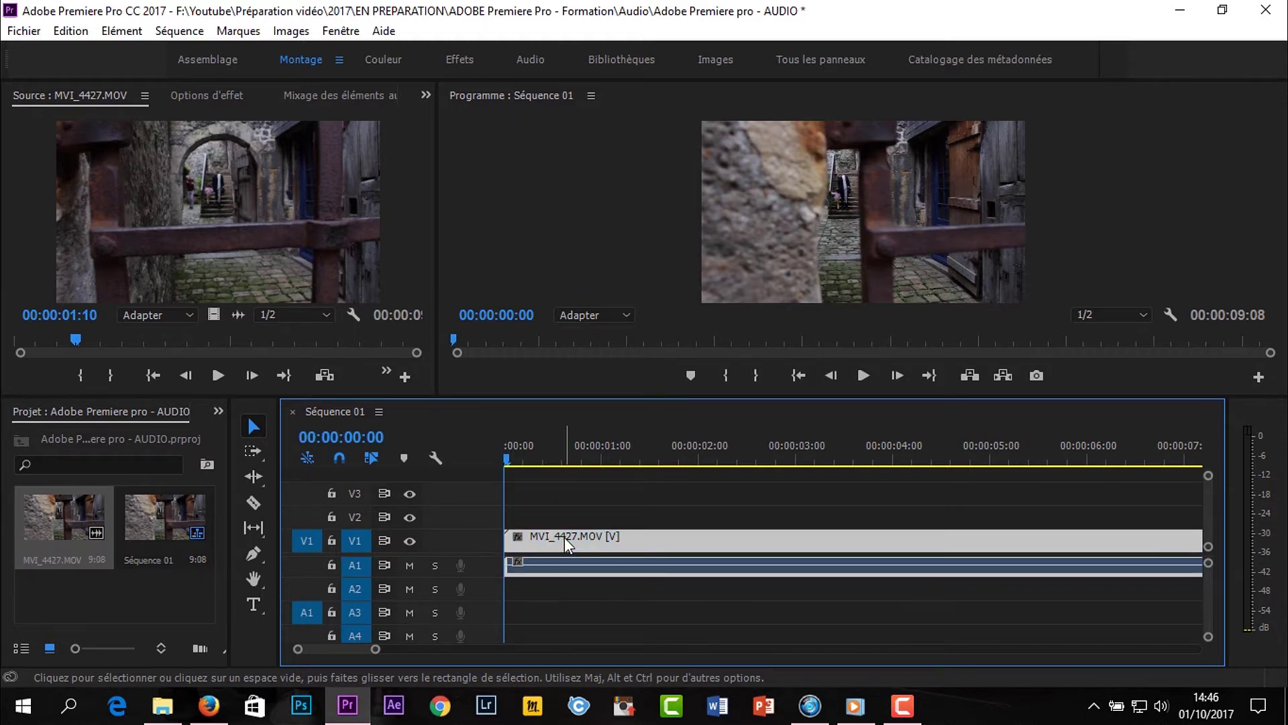
right_click(565, 536)
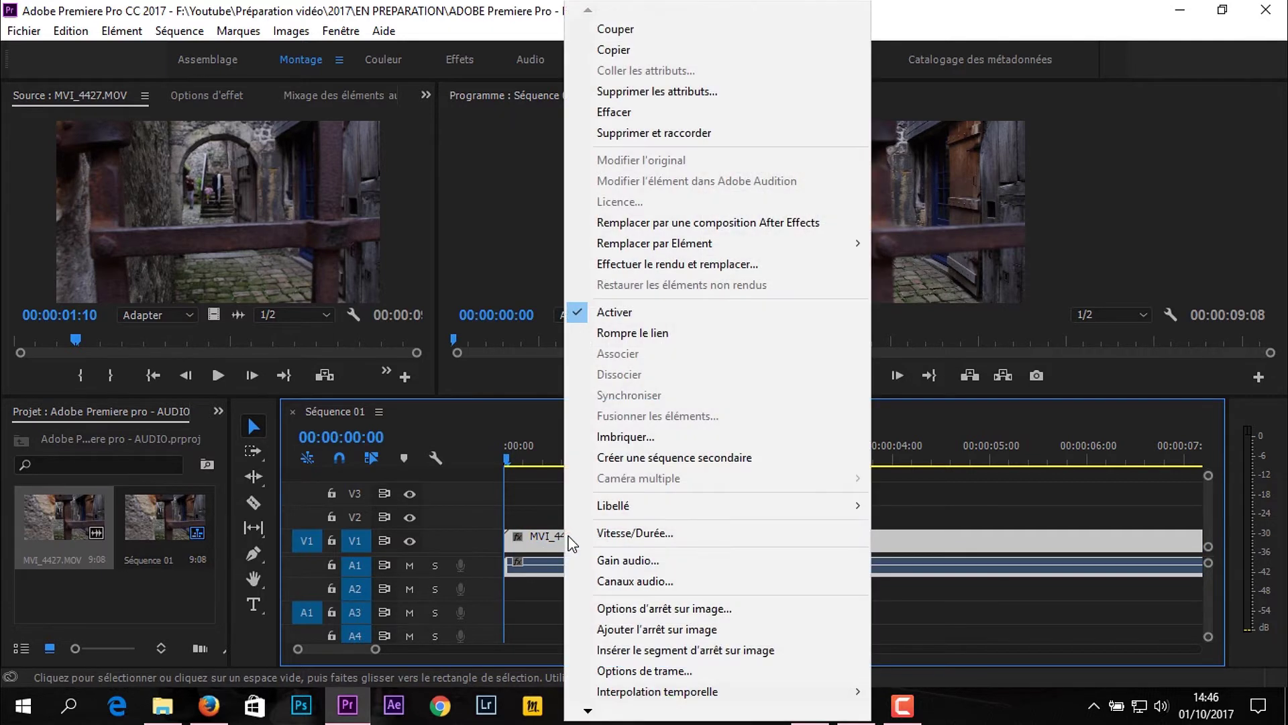
click(650, 336)
click(539, 561)
drag(540, 562, 567, 567)
- Relink the MVI_4427.MOV video on V1 with its audio on A1
click(613, 537)
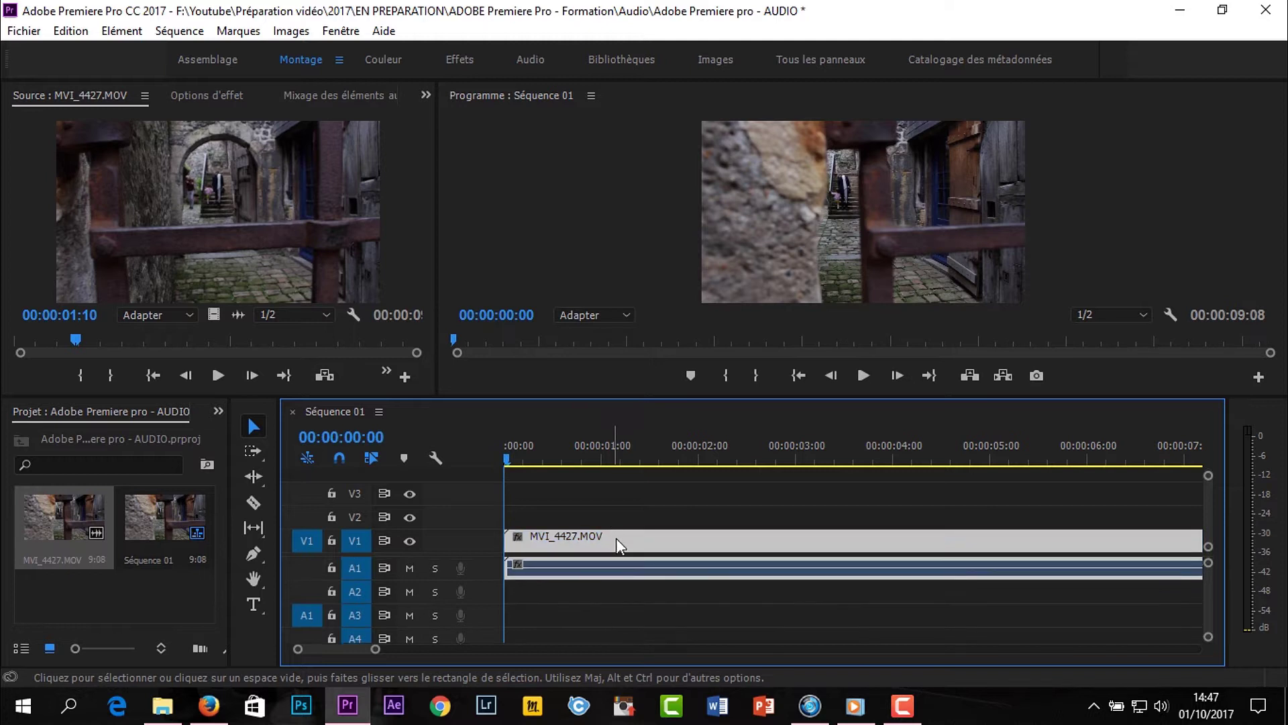
right_click(655, 545)
click(728, 336)
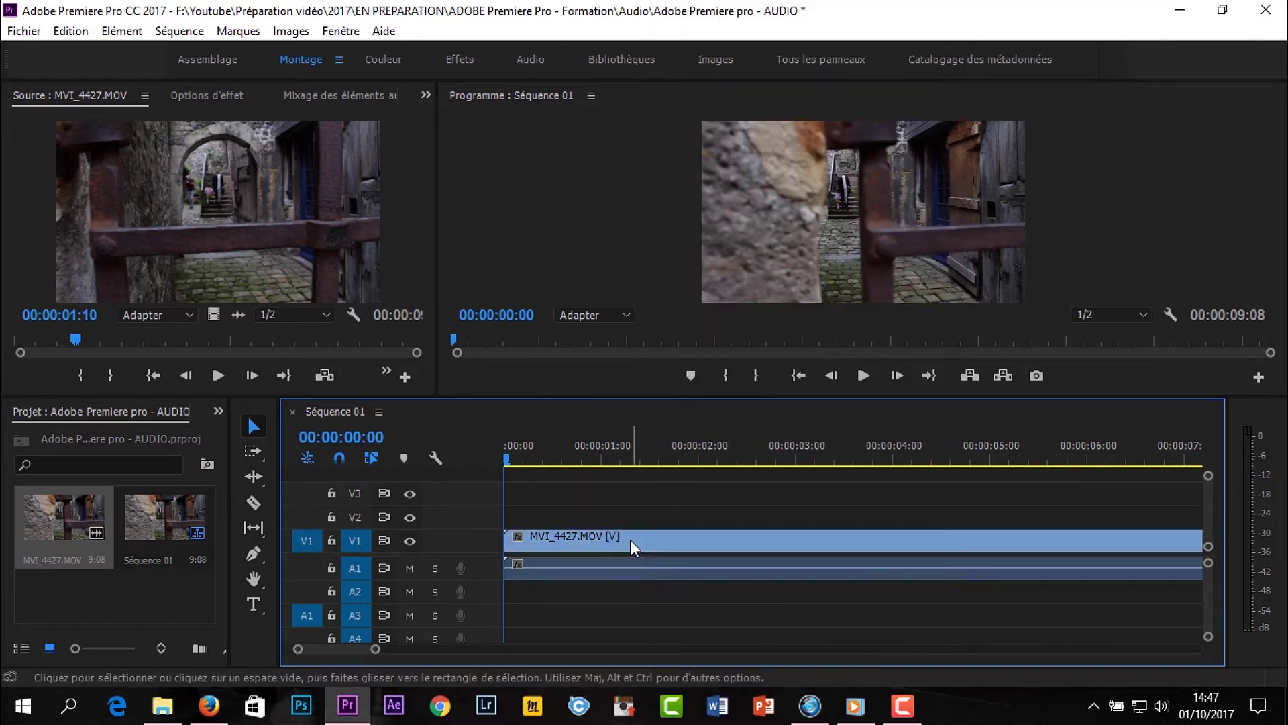
- Break the link between the MVI_4427.MOV video and audio and shift the A1 audio about 16 frames later
right_click(625, 538)
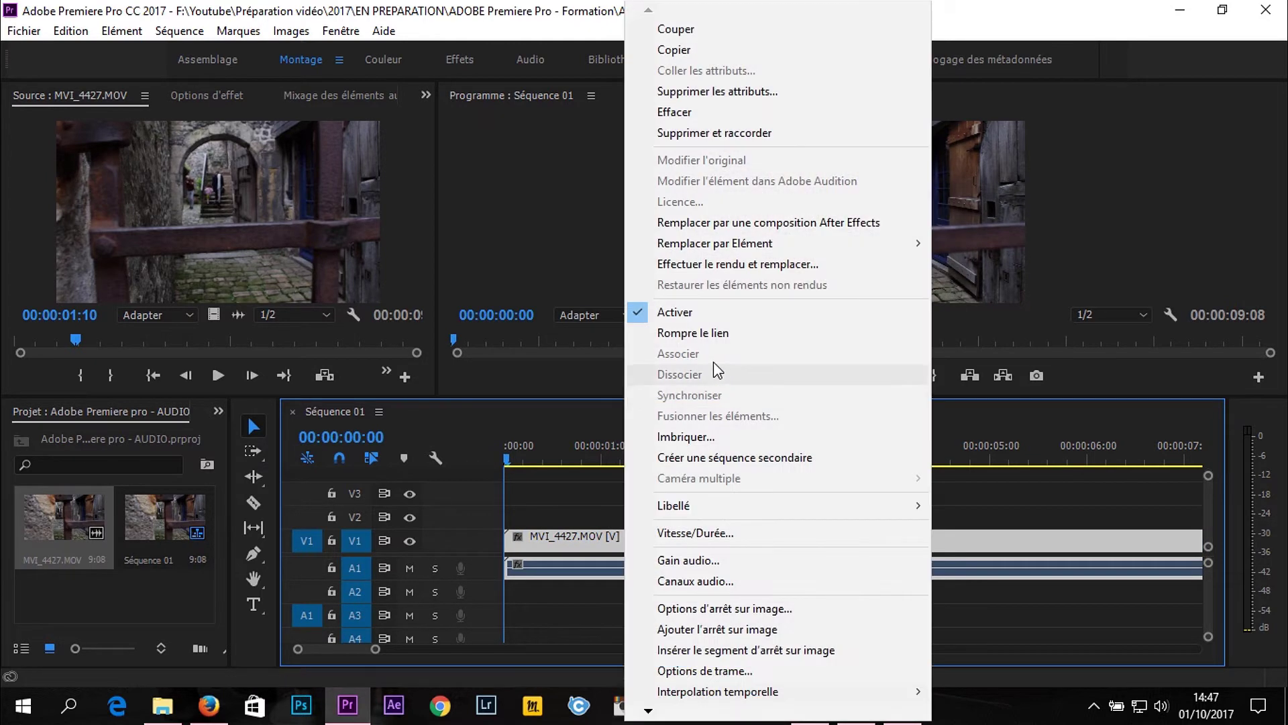
click(694, 334)
drag(555, 558, 616, 563)
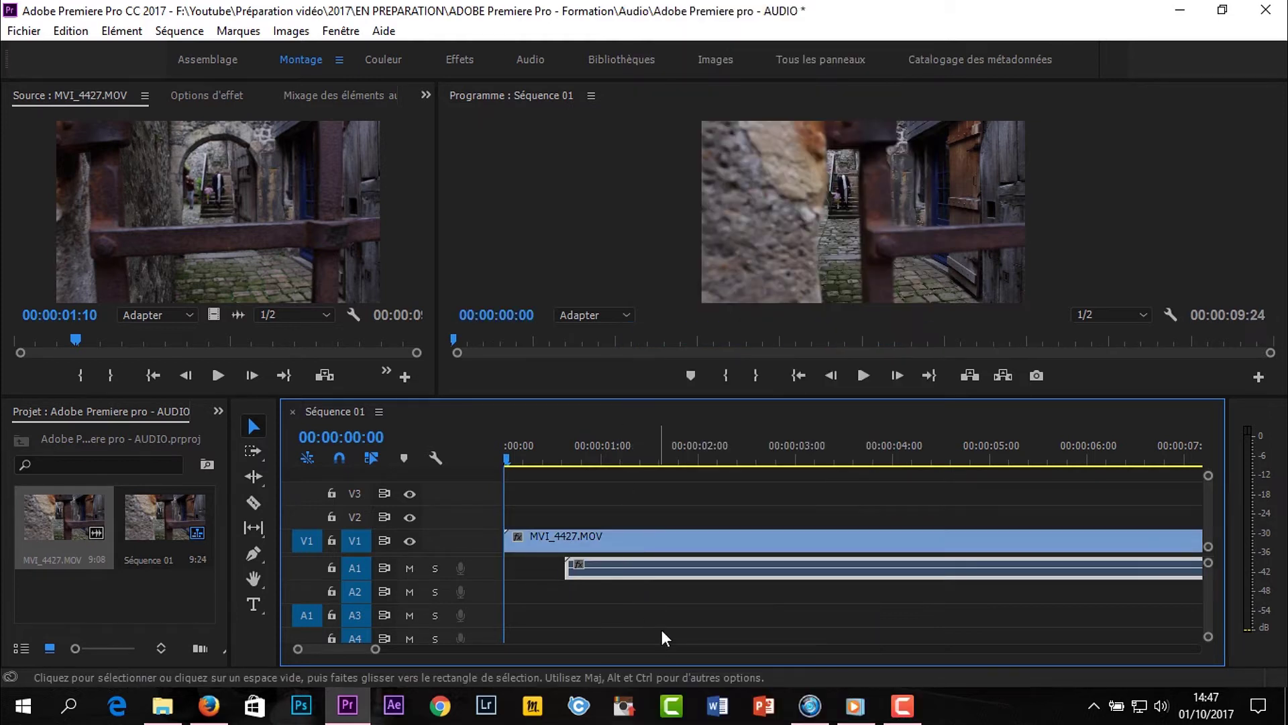
- Link the MVI_4427.MOV video to its shifted audio, keeping the video at the start of the sequence
click(656, 556)
right_click(657, 554)
click(711, 340)
drag(654, 537, 510, 540)
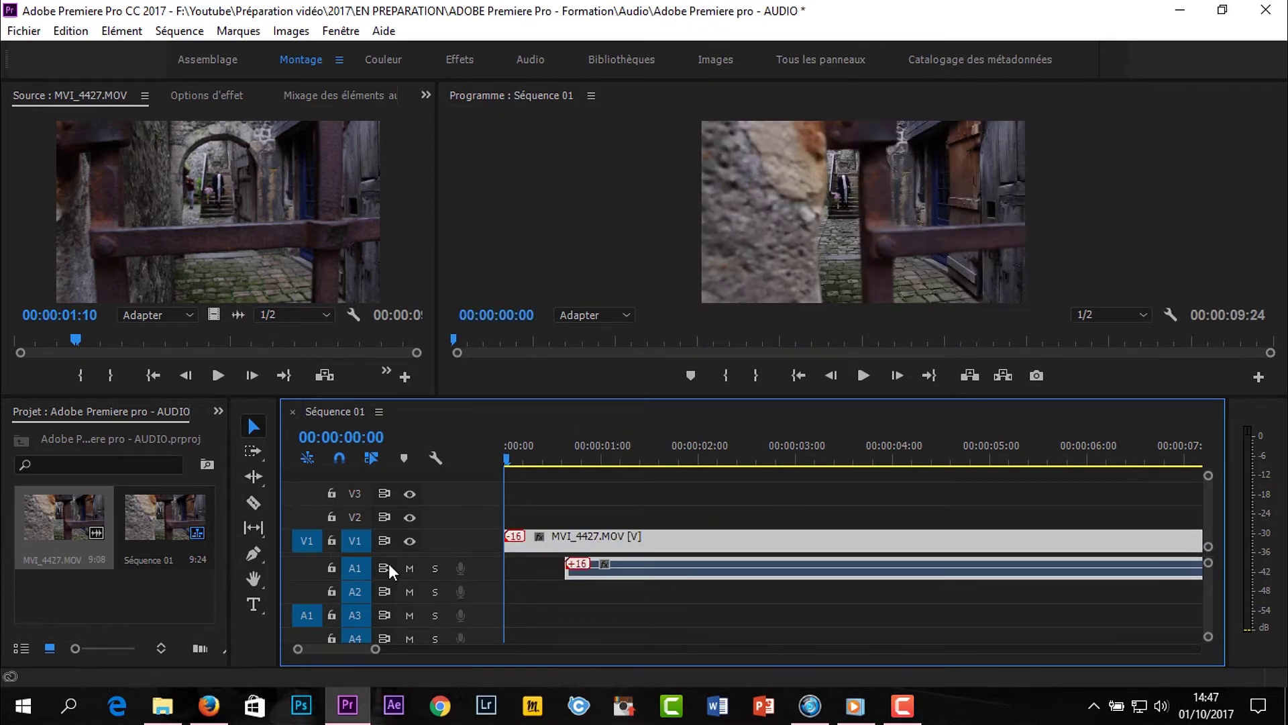
- Import the "We Are One - Vexento" MP3 into the project and place it at the start of track A2
right_click(74, 581)
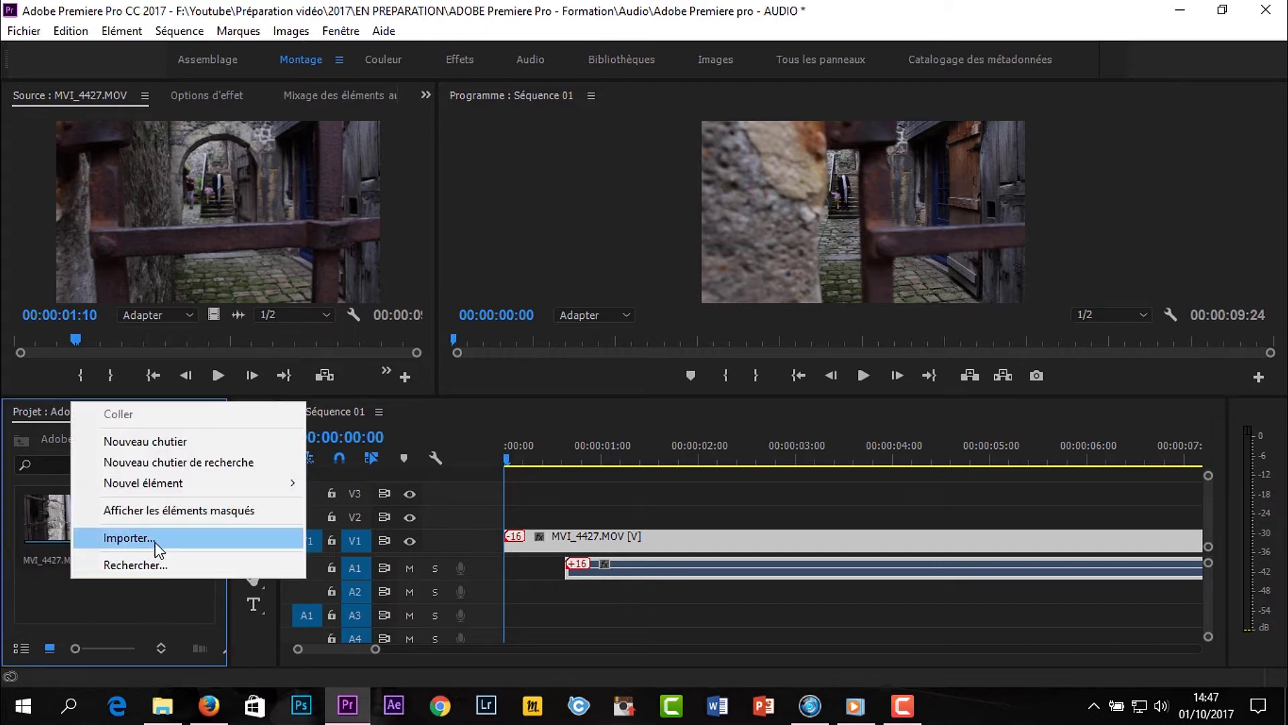
click(154, 539)
click(218, 290)
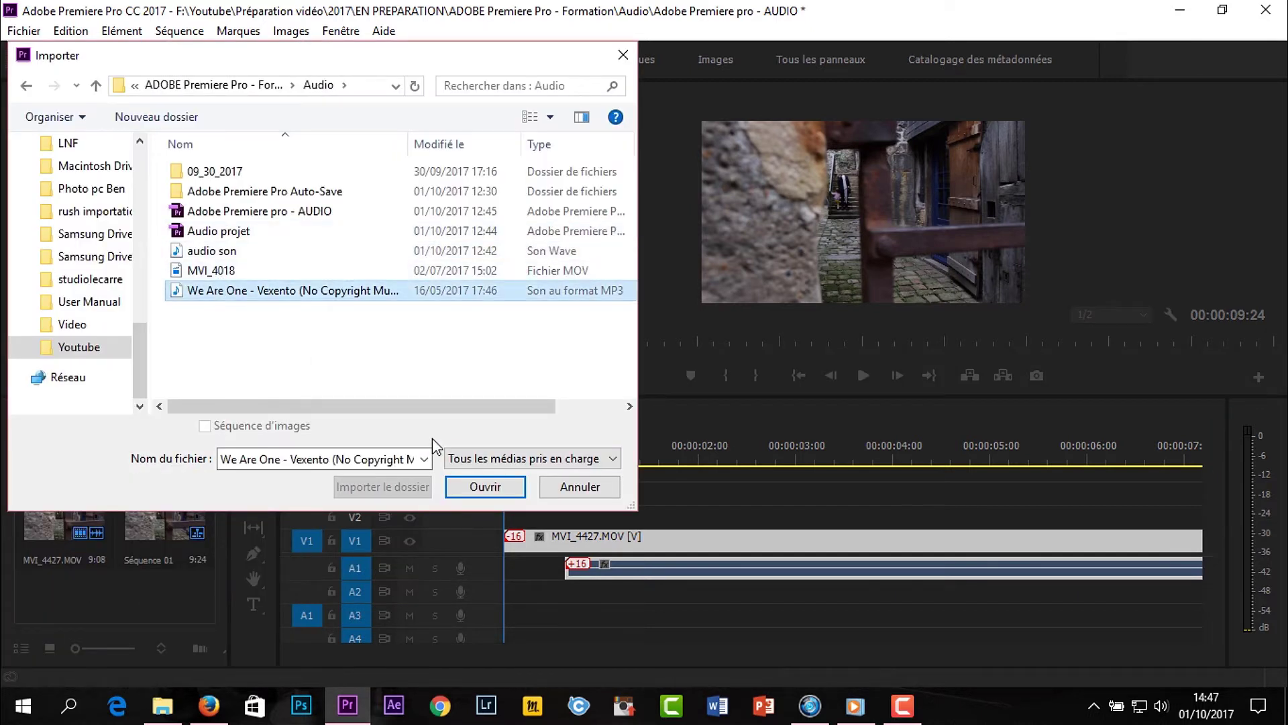
click(486, 487)
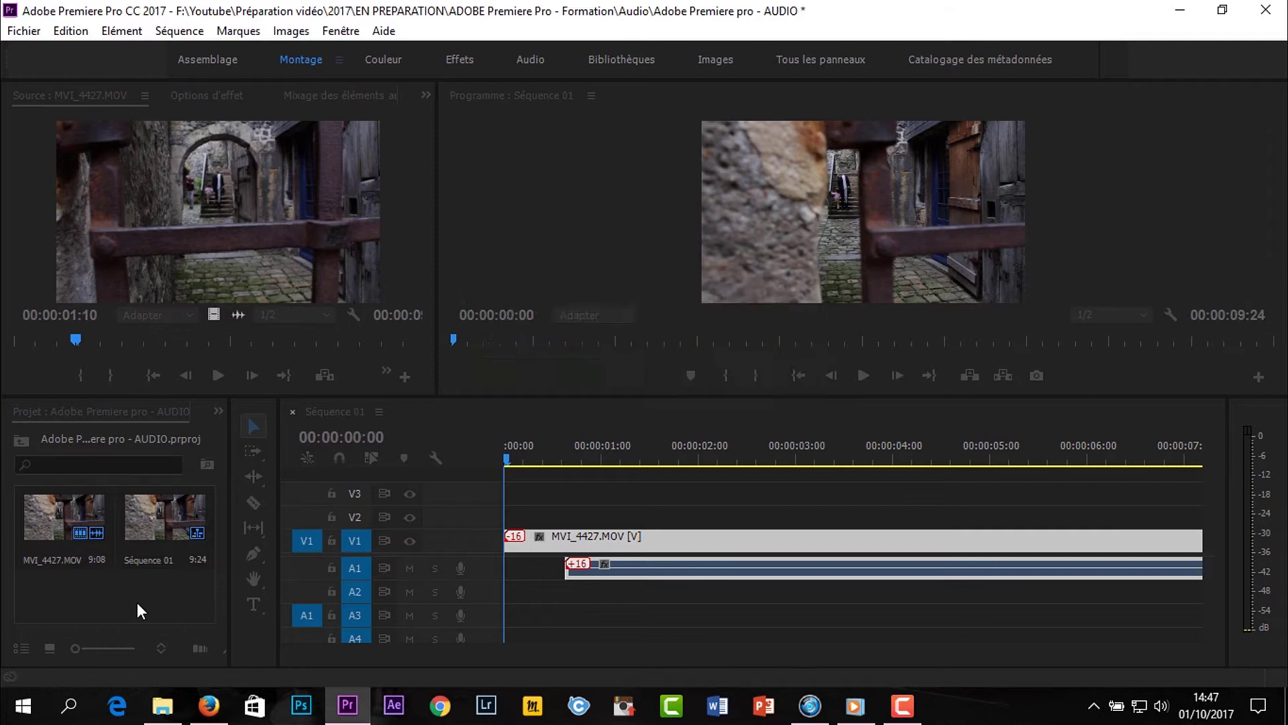
drag(39, 581, 510, 591)
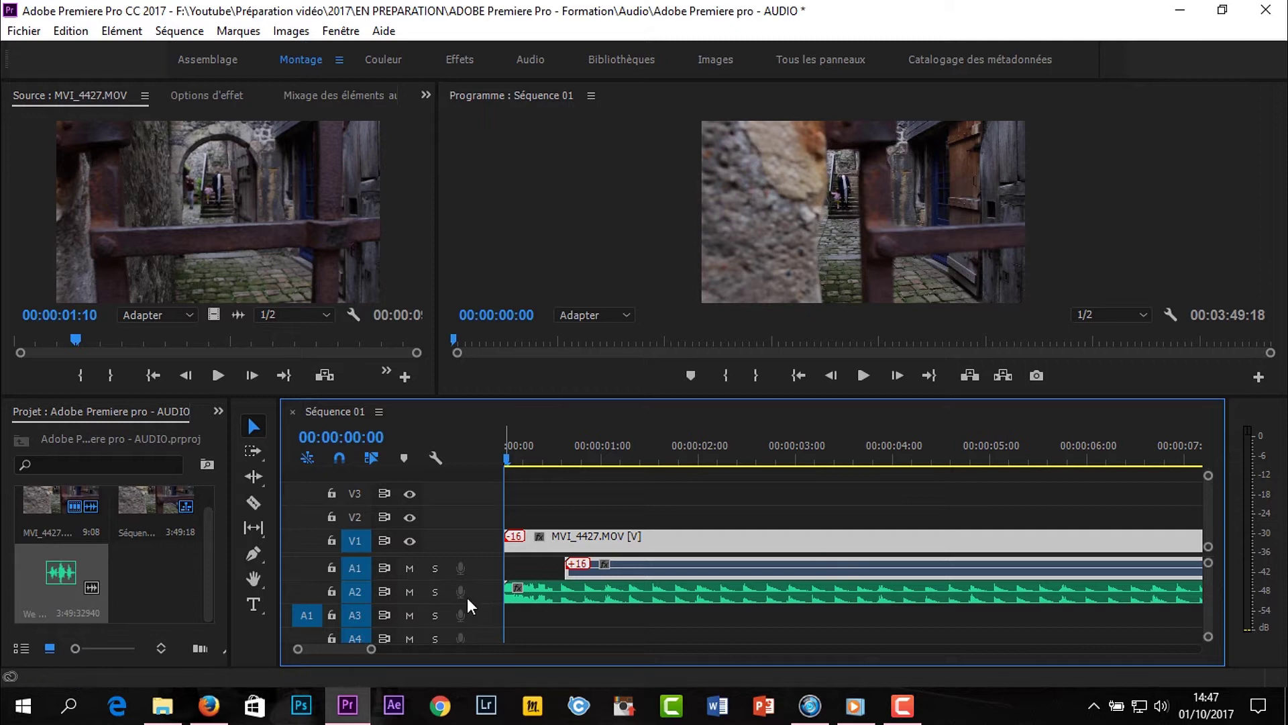
- Expand track A2 to show the larger music waveform and play the beginning of the sequence
double_click(469, 598)
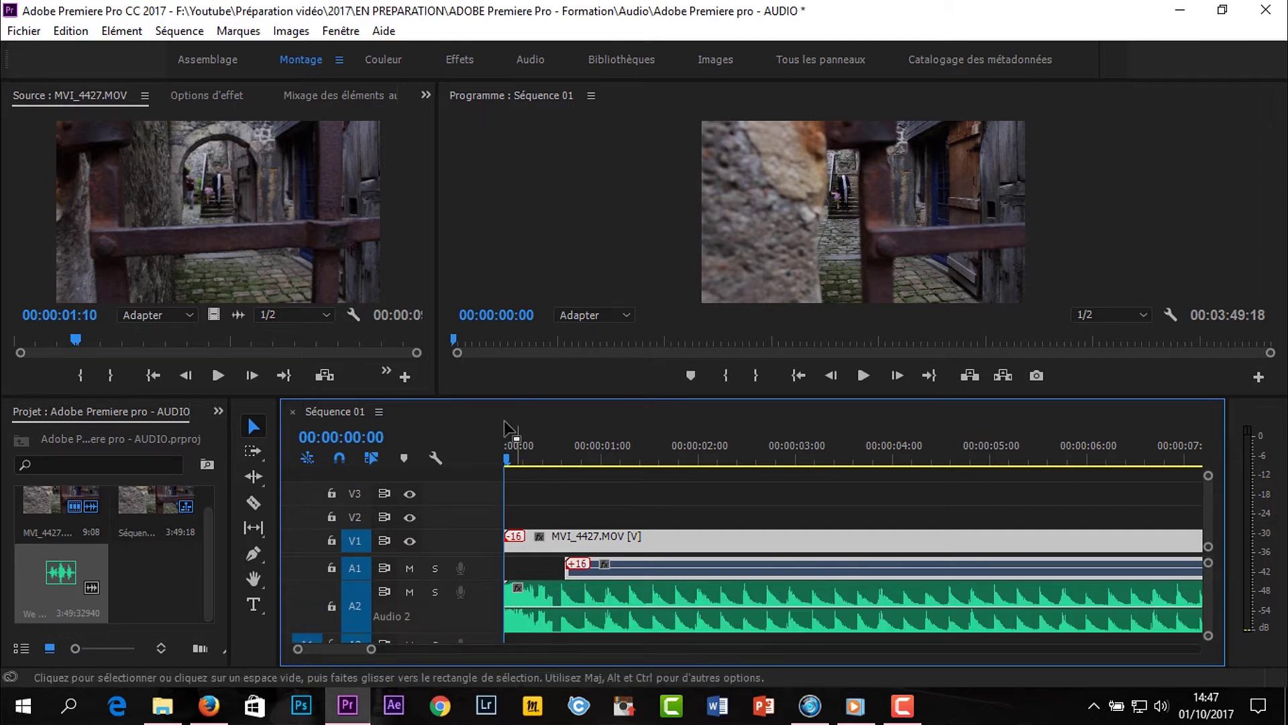
drag(508, 453, 539, 460)
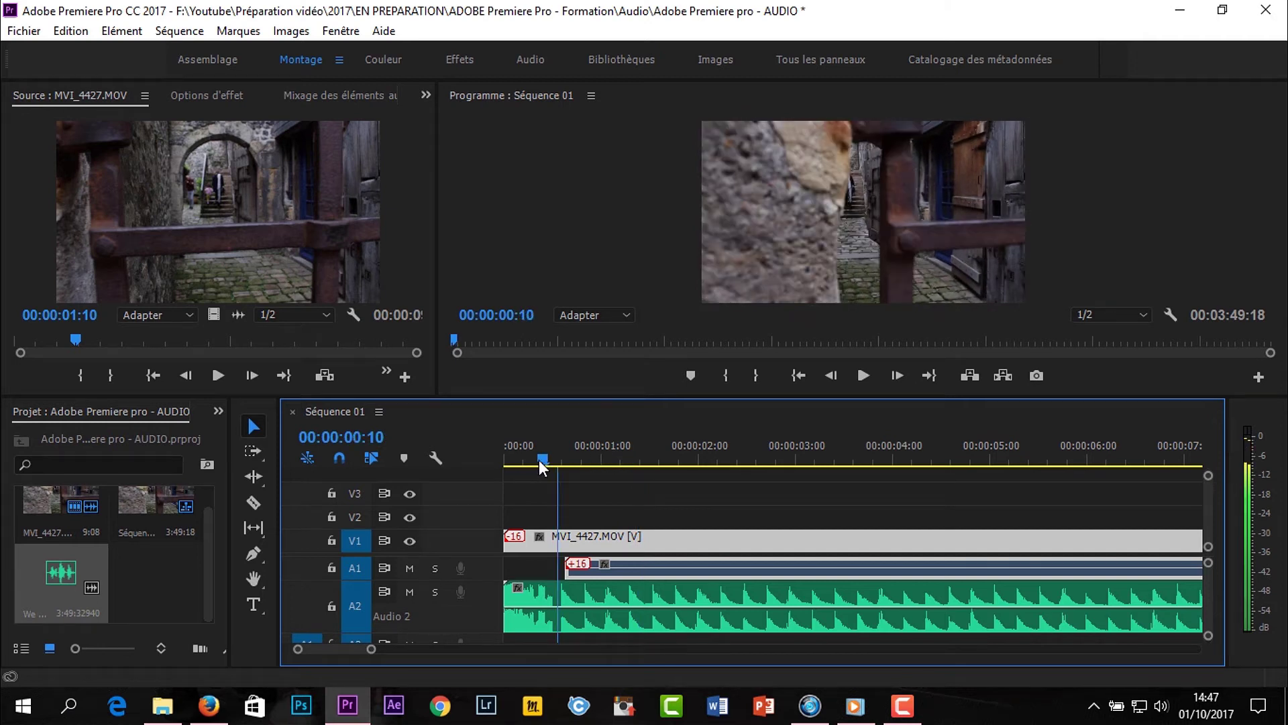
key(space)
key(space)
- Listen to the sequence with track A1 soloed, remove the solo to hear all tracks, and stop playback
drag(373, 649, 310, 653)
drag(719, 444, 527, 458)
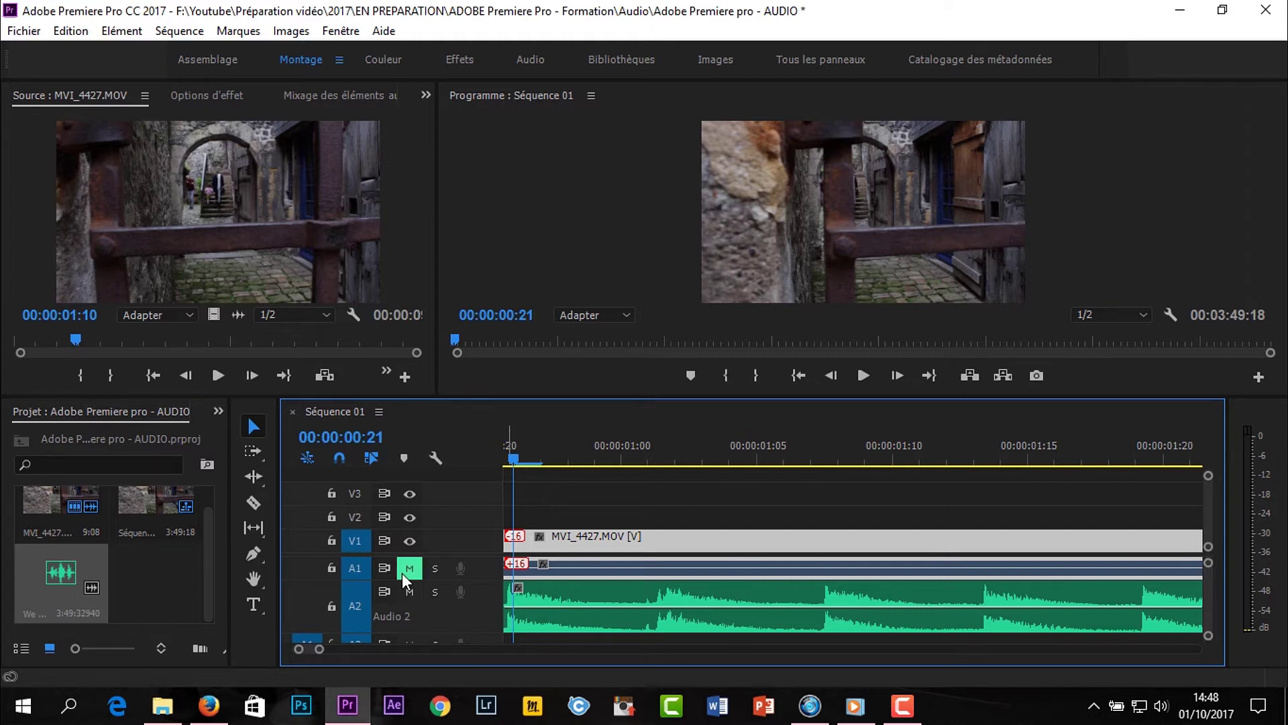
click(432, 570)
click(863, 376)
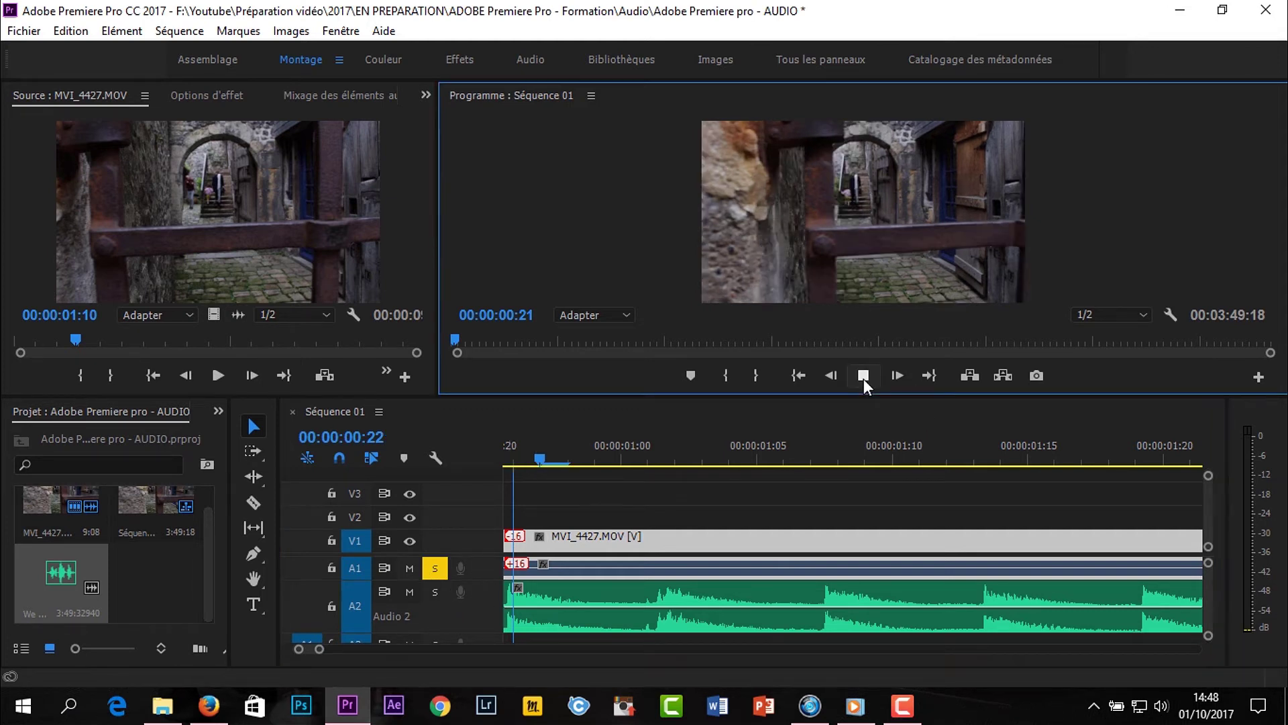
click(442, 564)
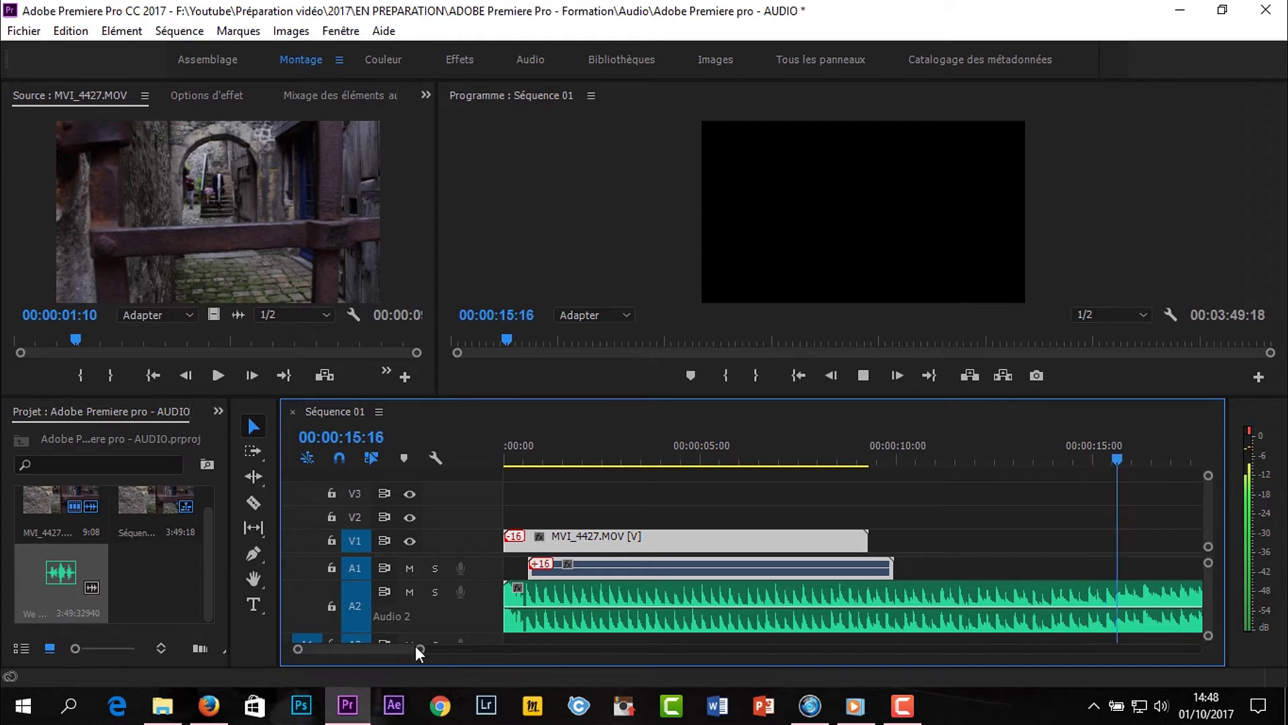
drag(421, 648, 466, 650)
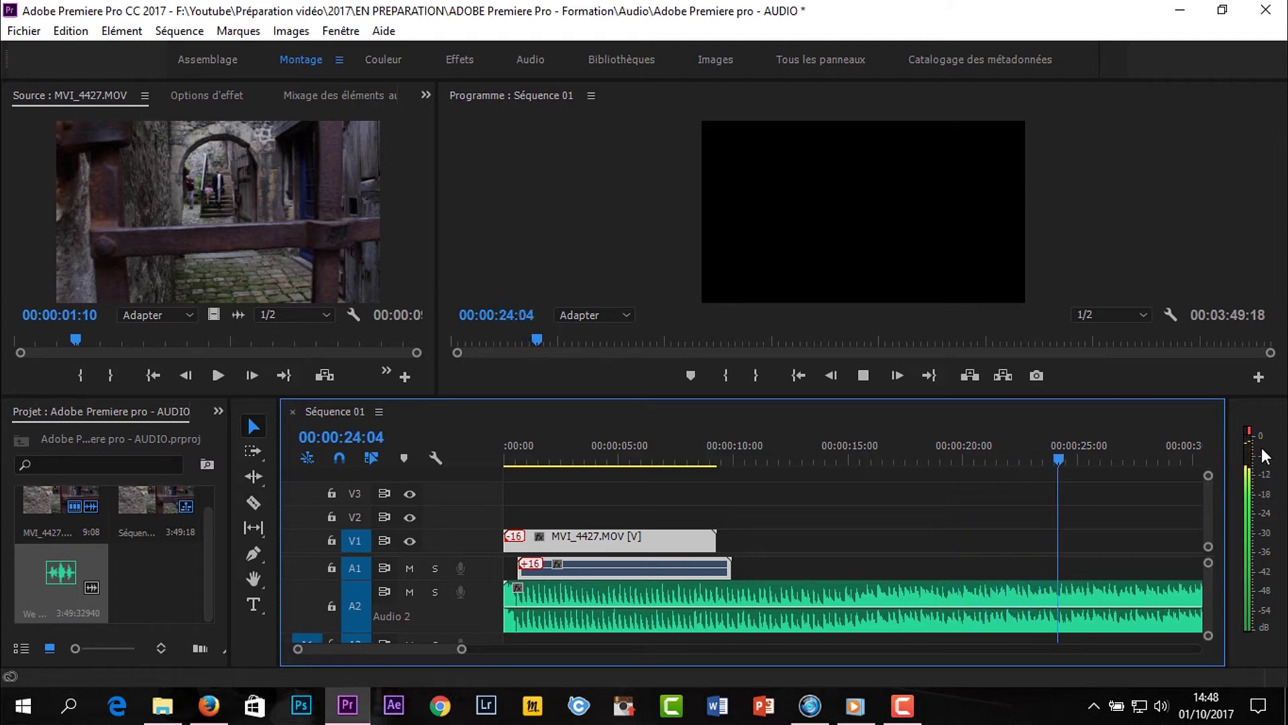
click(864, 373)
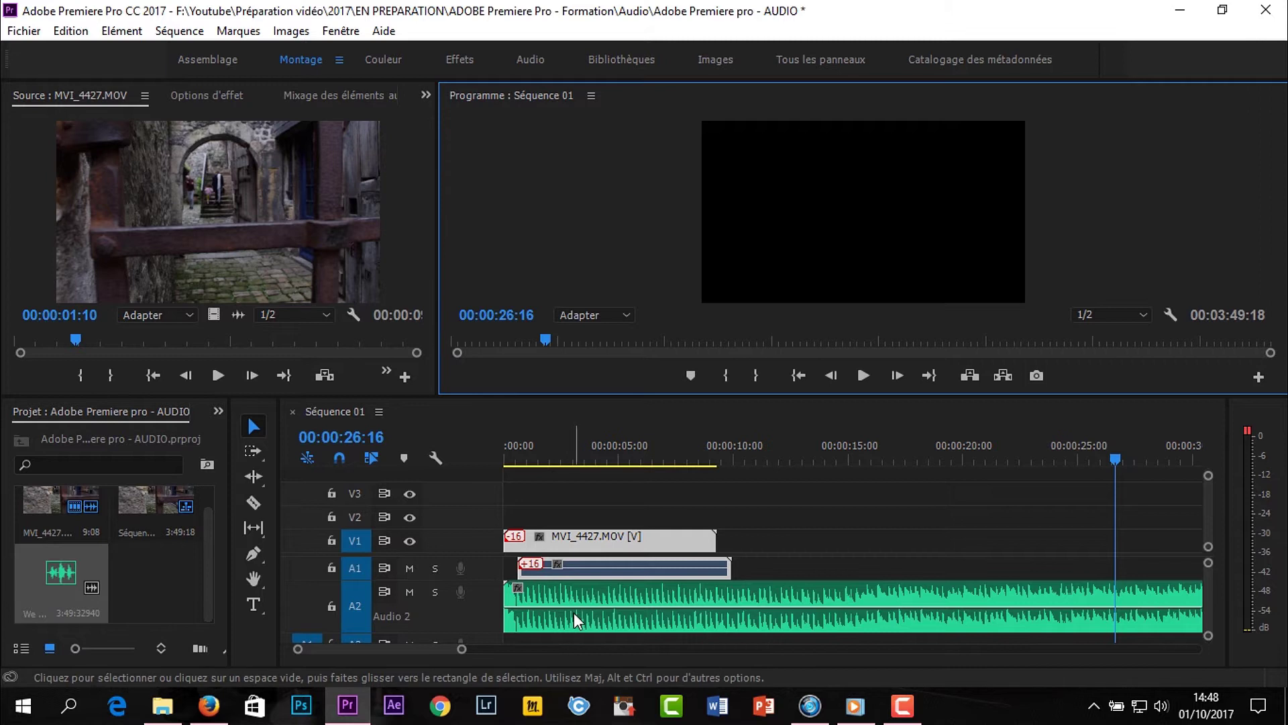
- Raise the volume of the music clip on A2 and play the sequence from about 10 seconds
click(738, 450)
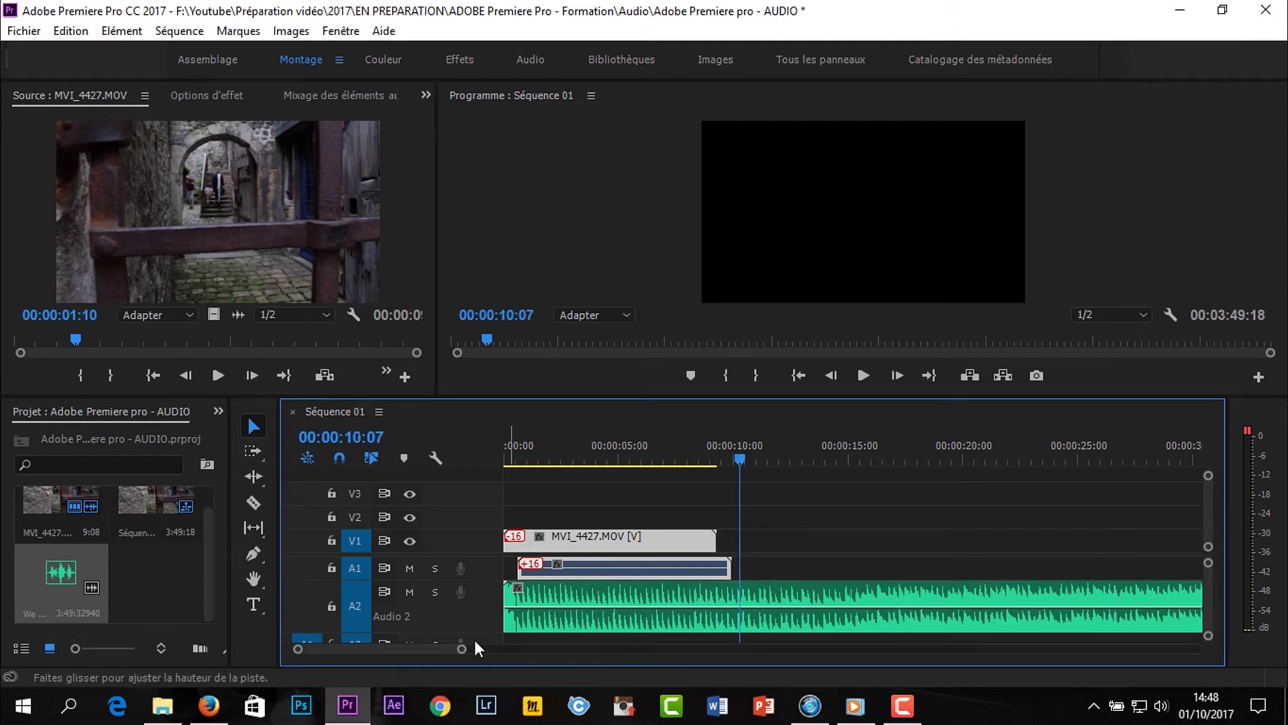
drag(462, 649, 333, 649)
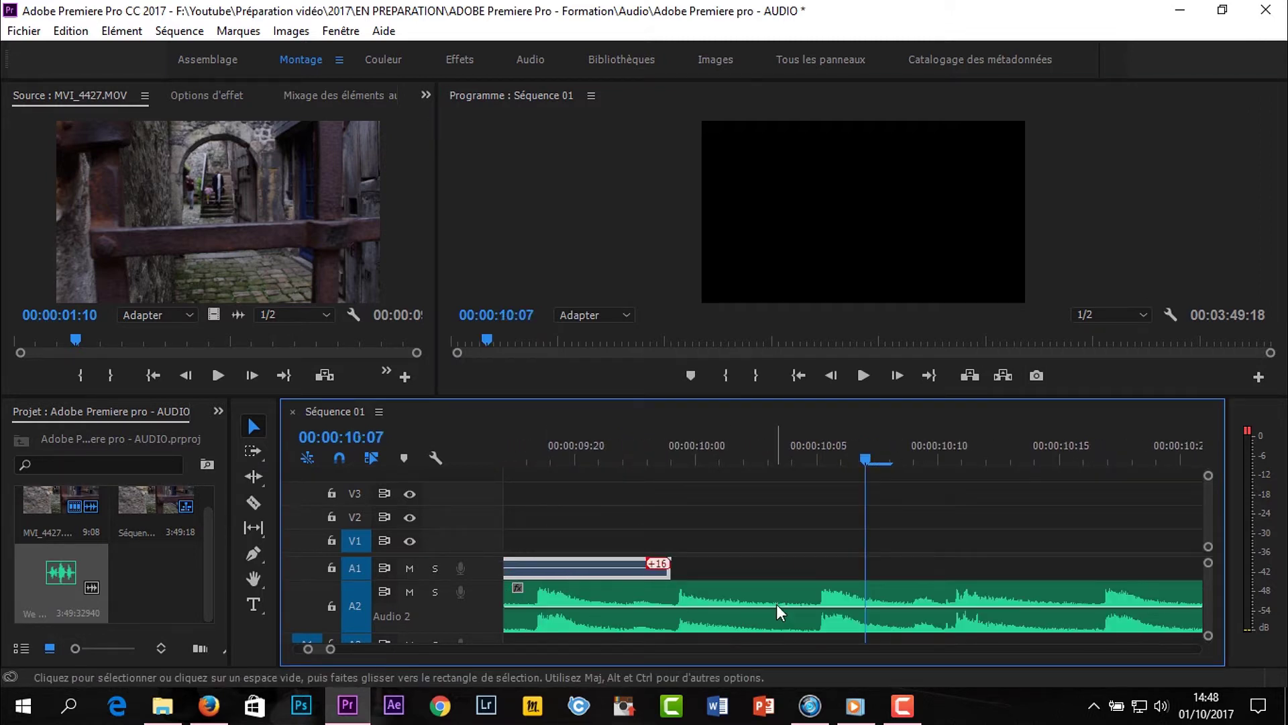
drag(778, 606, 778, 594)
click(867, 380)
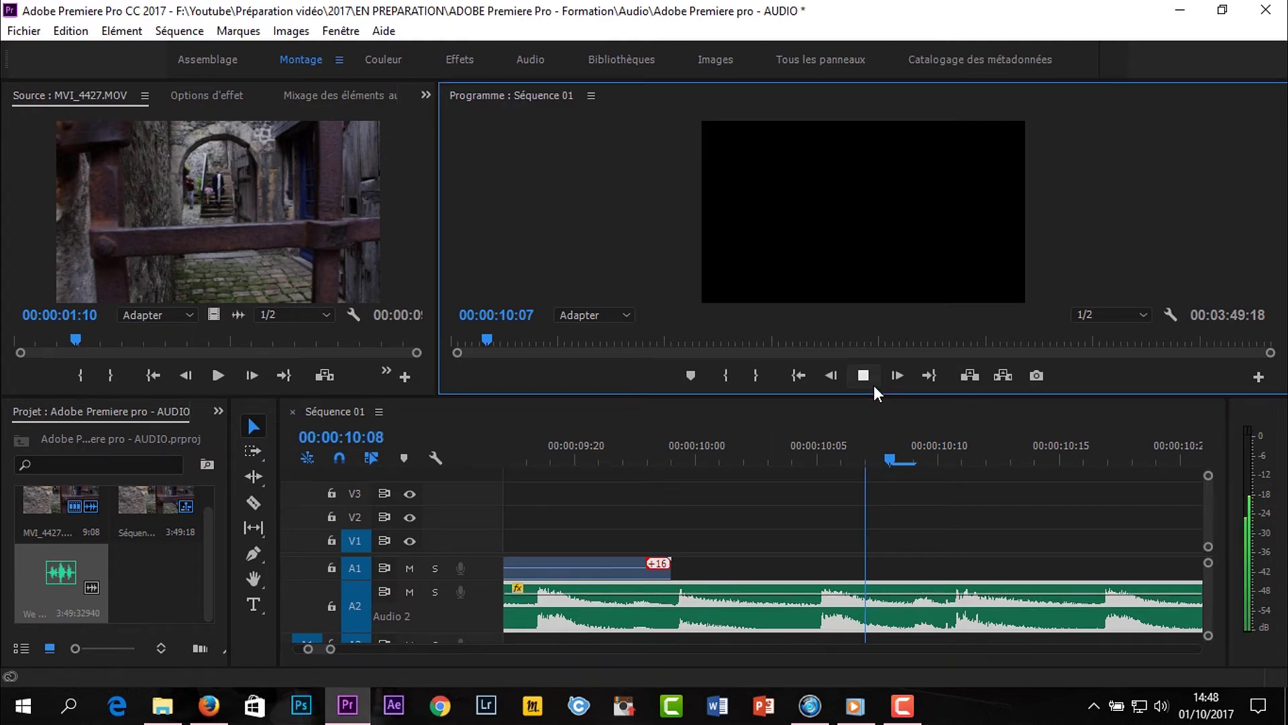
- Lower the A2 music clip's volume to about -13.5 dB while it plays, and stop playback
click(734, 596)
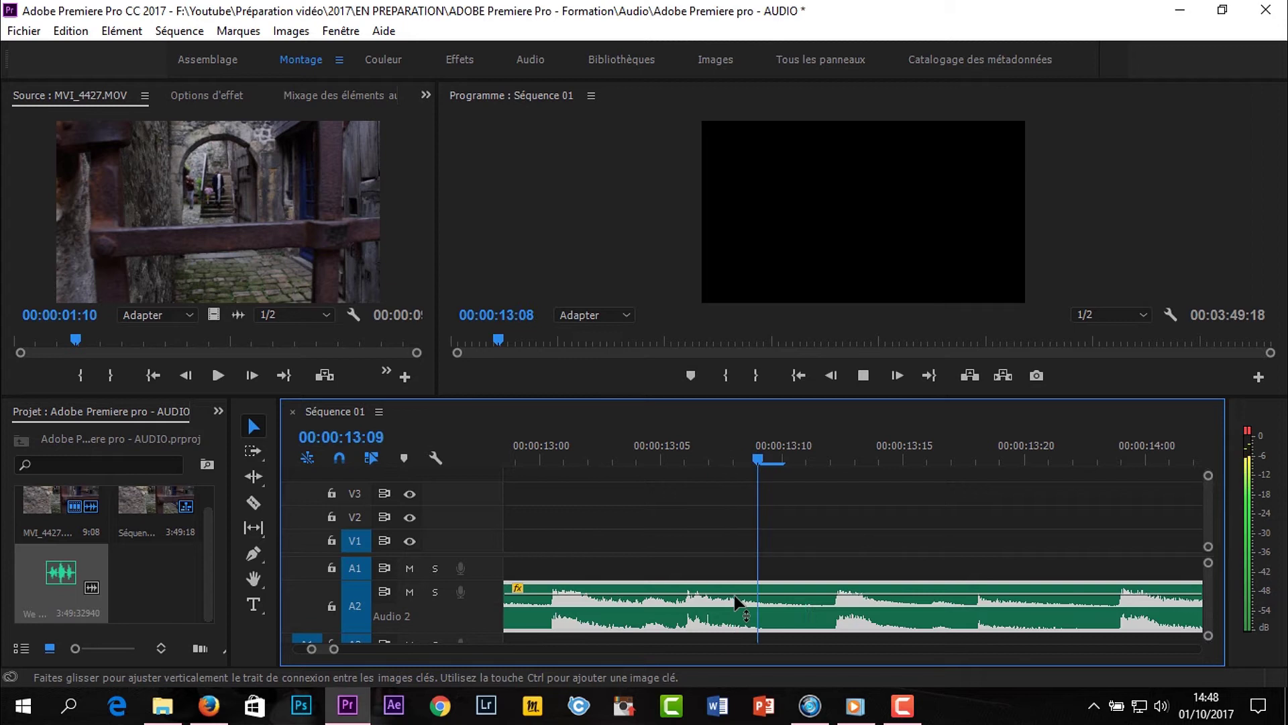
drag(334, 649, 430, 648)
click(863, 375)
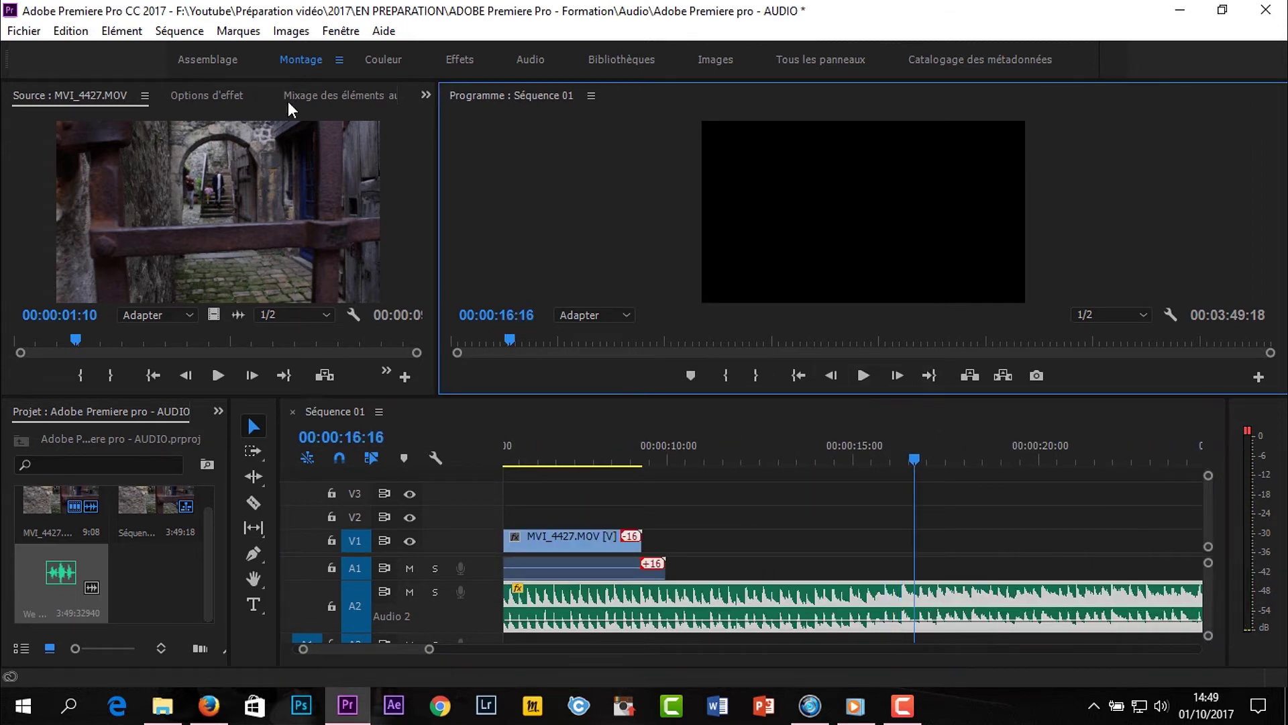
- Open the audio clip mixer (Mixage des éléments audio) and try the Audio 1 volume fader
click(353, 31)
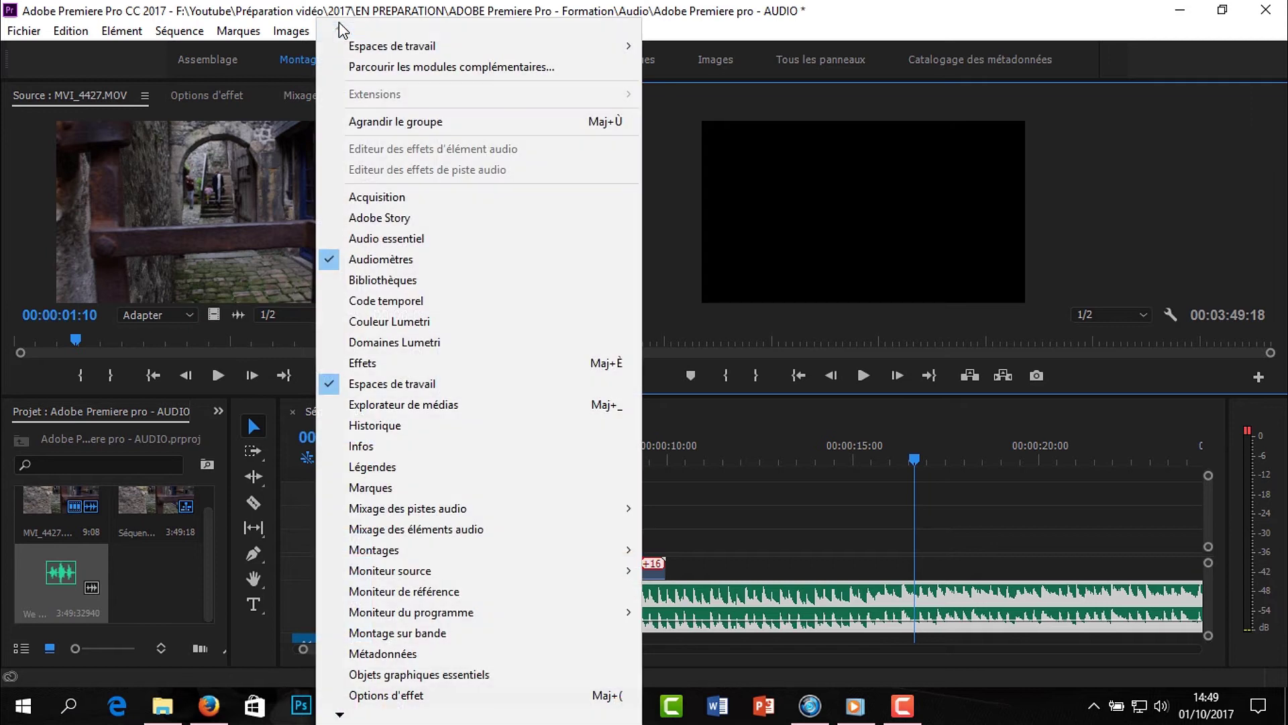
click(482, 530)
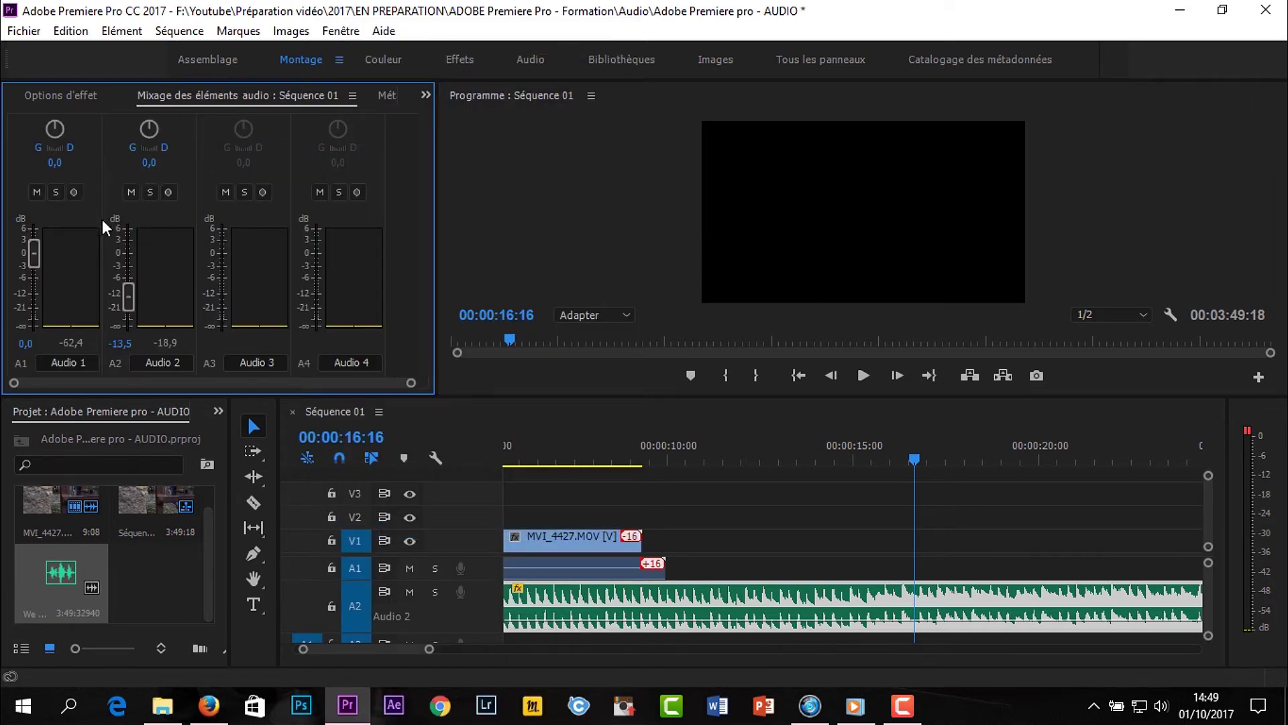
drag(31, 258, 30, 251)
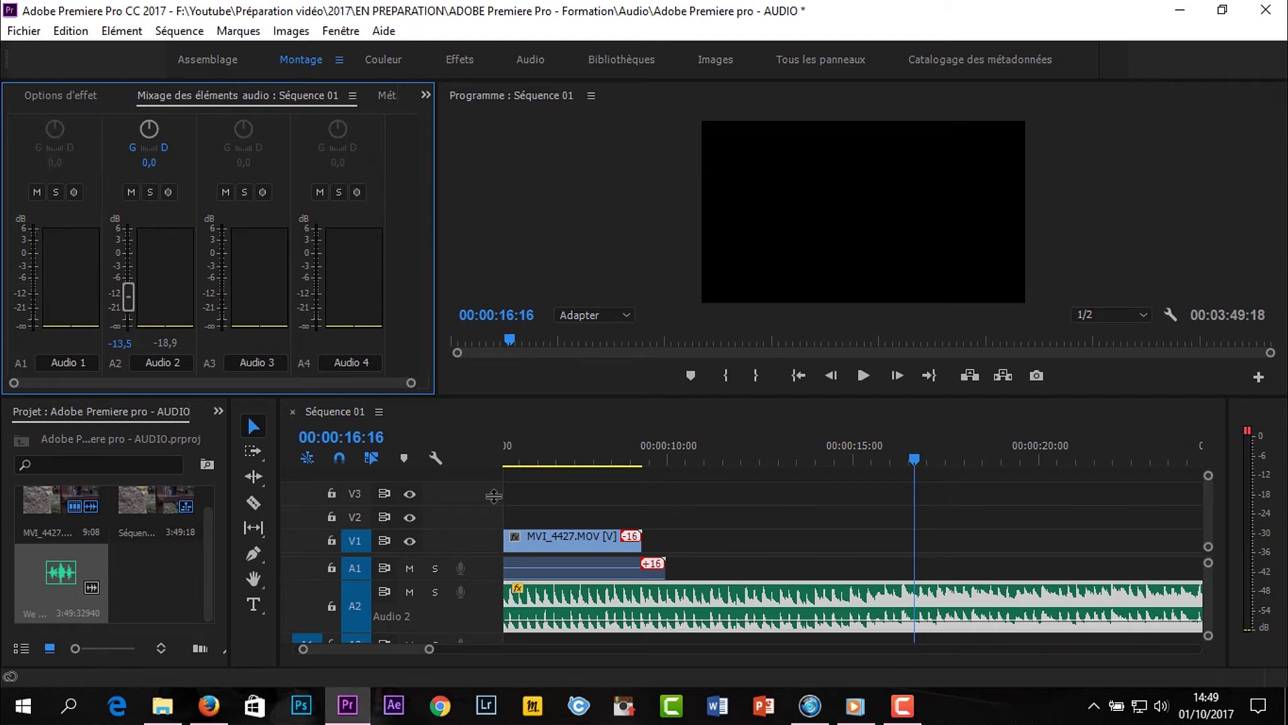
- Select the music clip on A2 and set its Audio 2 level in the clip mixer to -26.3 dB
click(704, 569)
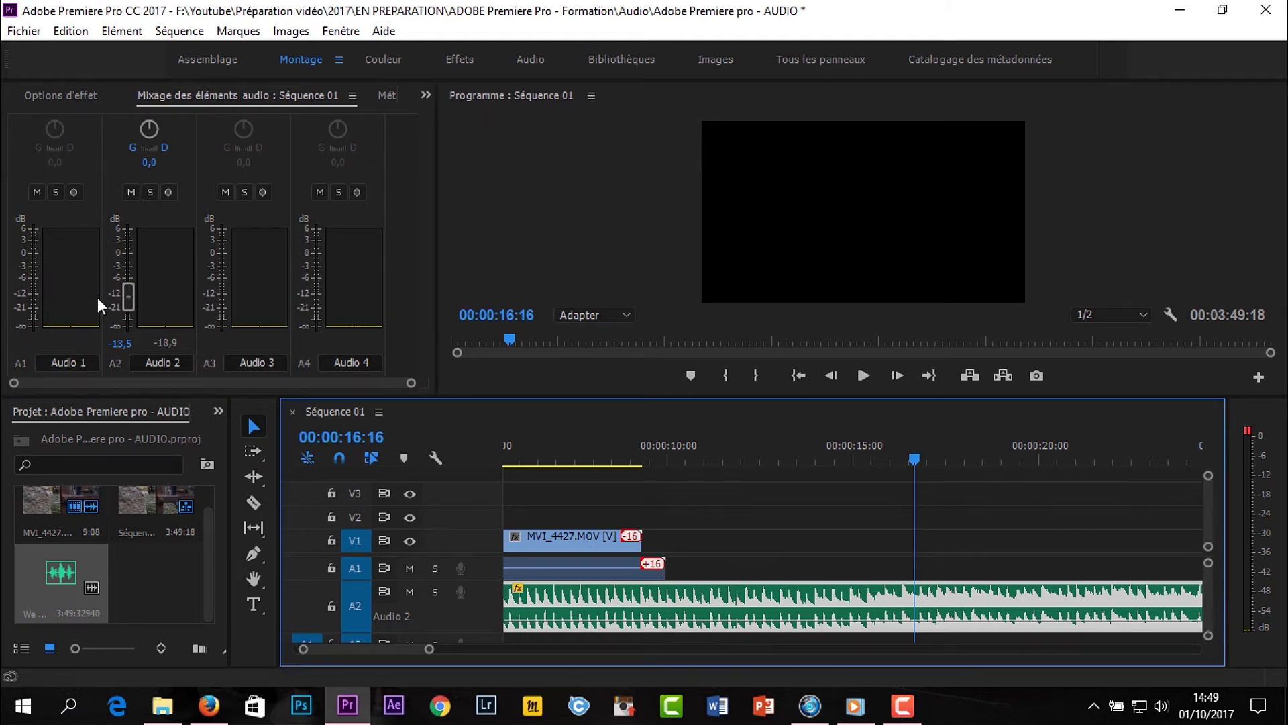
click(627, 566)
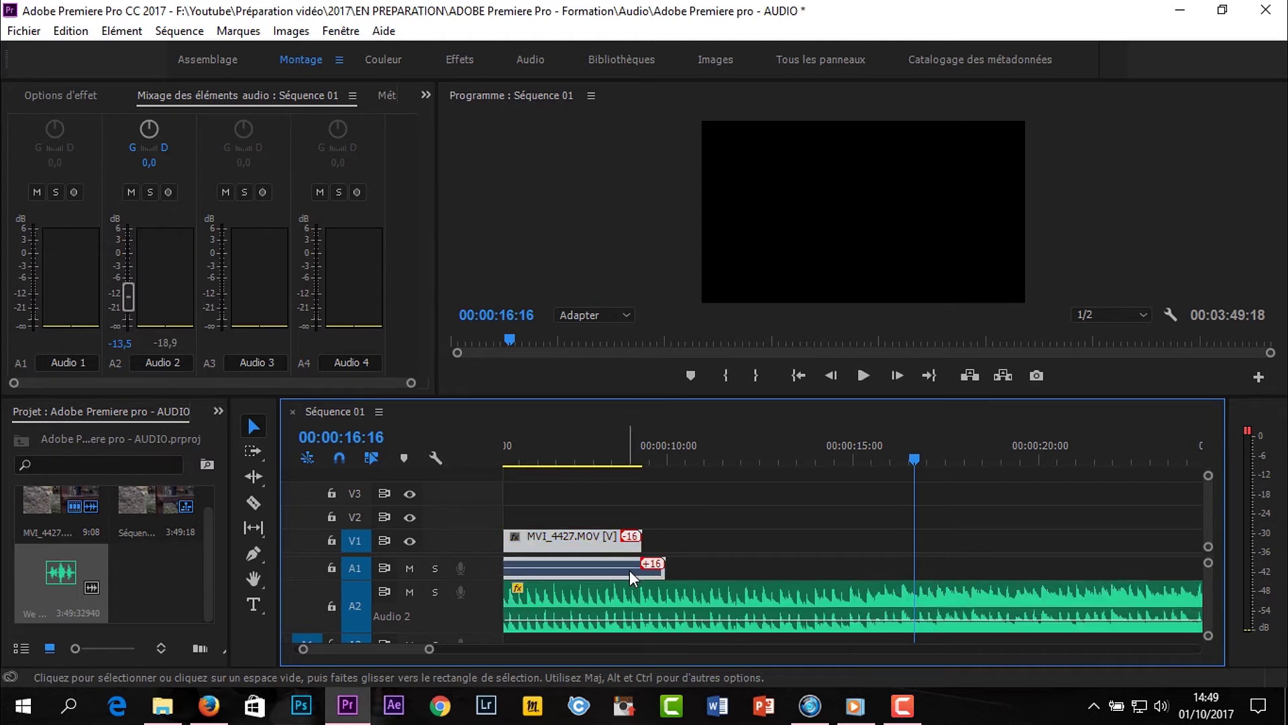
click(663, 601)
drag(126, 298, 124, 267)
drag(129, 311, 147, 319)
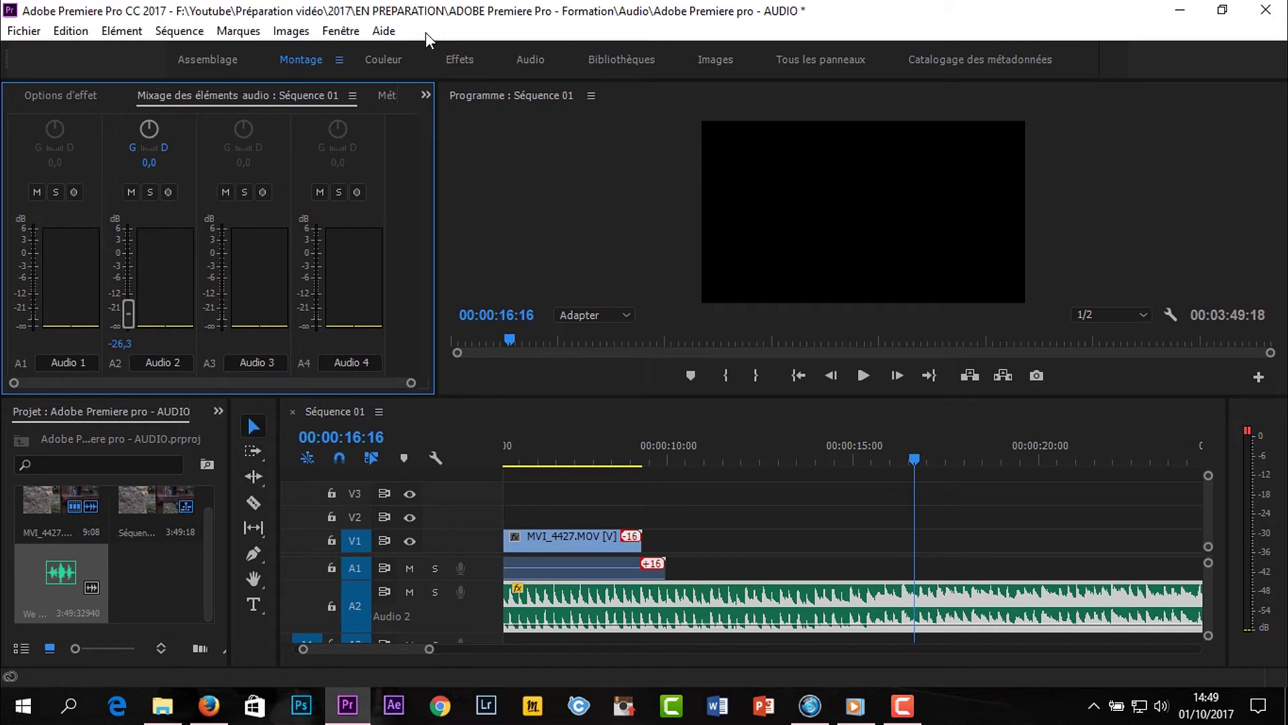
- Open the audio track mixer (Mixage des pistes audio) for Séquence 01
click(340, 30)
mouse_move(541, 508)
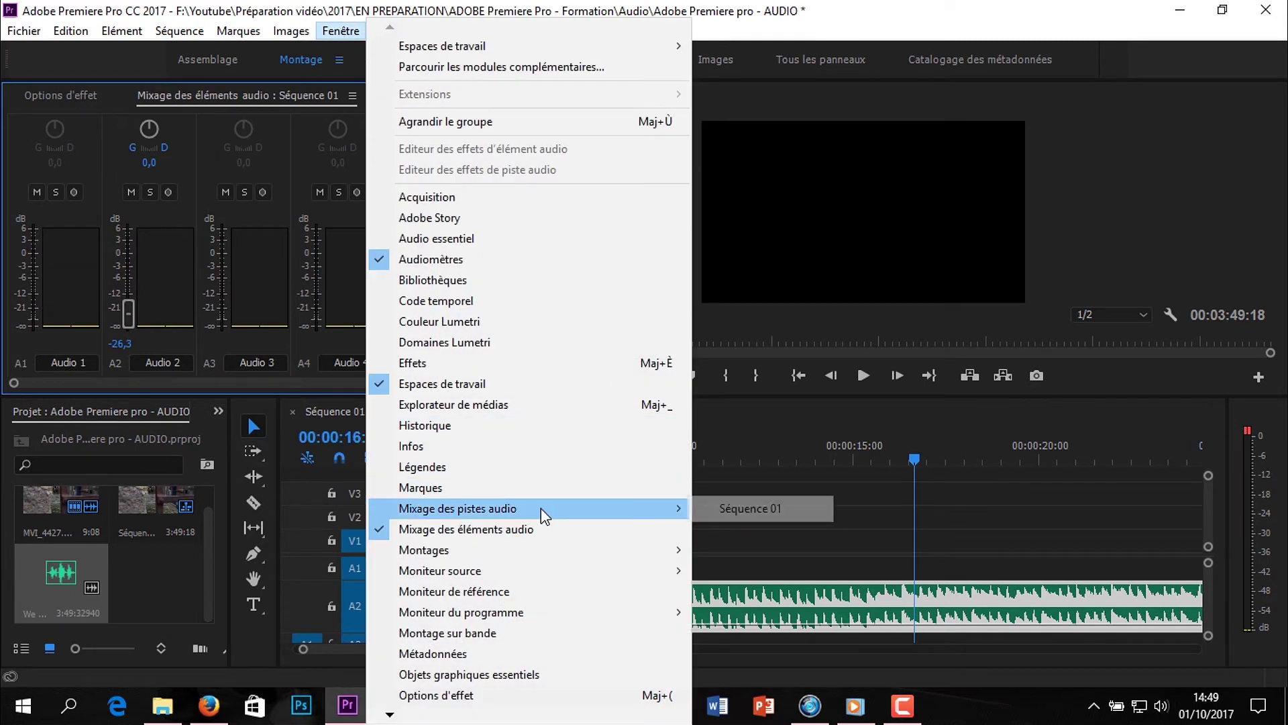
click(744, 509)
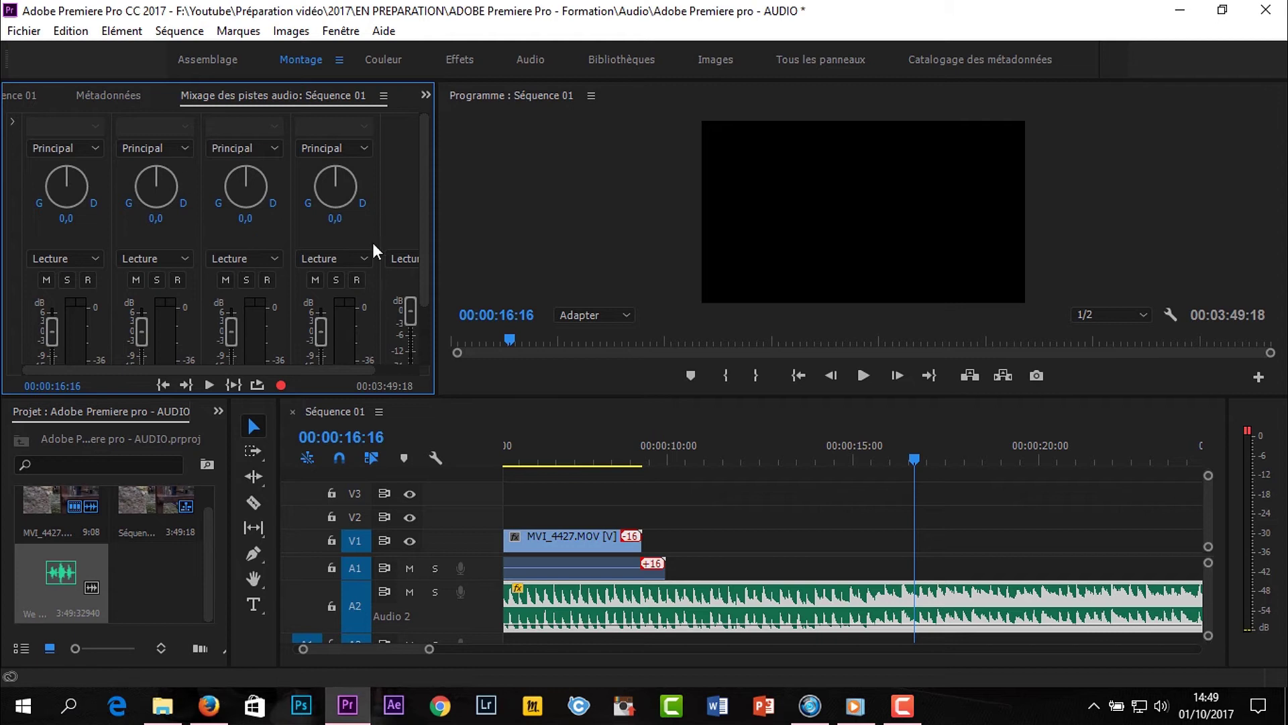
- Set the track mixer levels to 2.2 dB for Audio 1 and -6.0 dB for Audio 2, and play a few seconds
scroll(432, 260, down, 2)
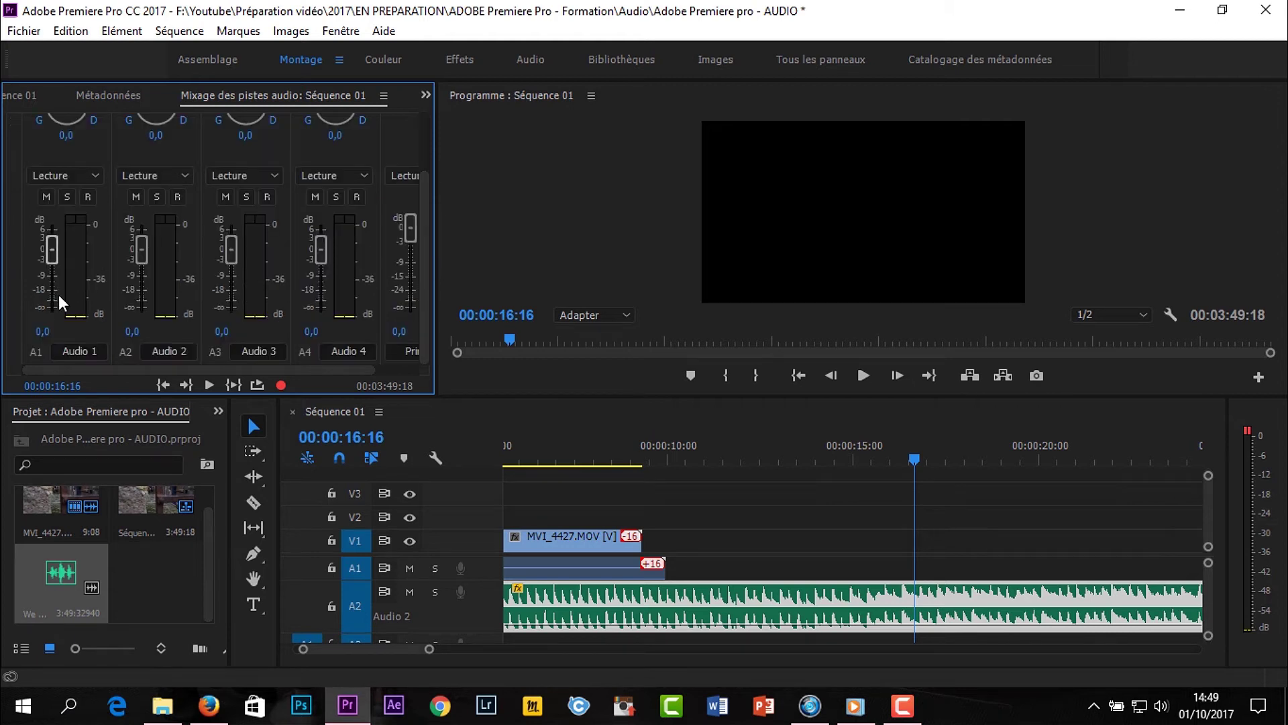
drag(431, 649, 509, 649)
drag(142, 244, 144, 267)
drag(57, 255, 55, 245)
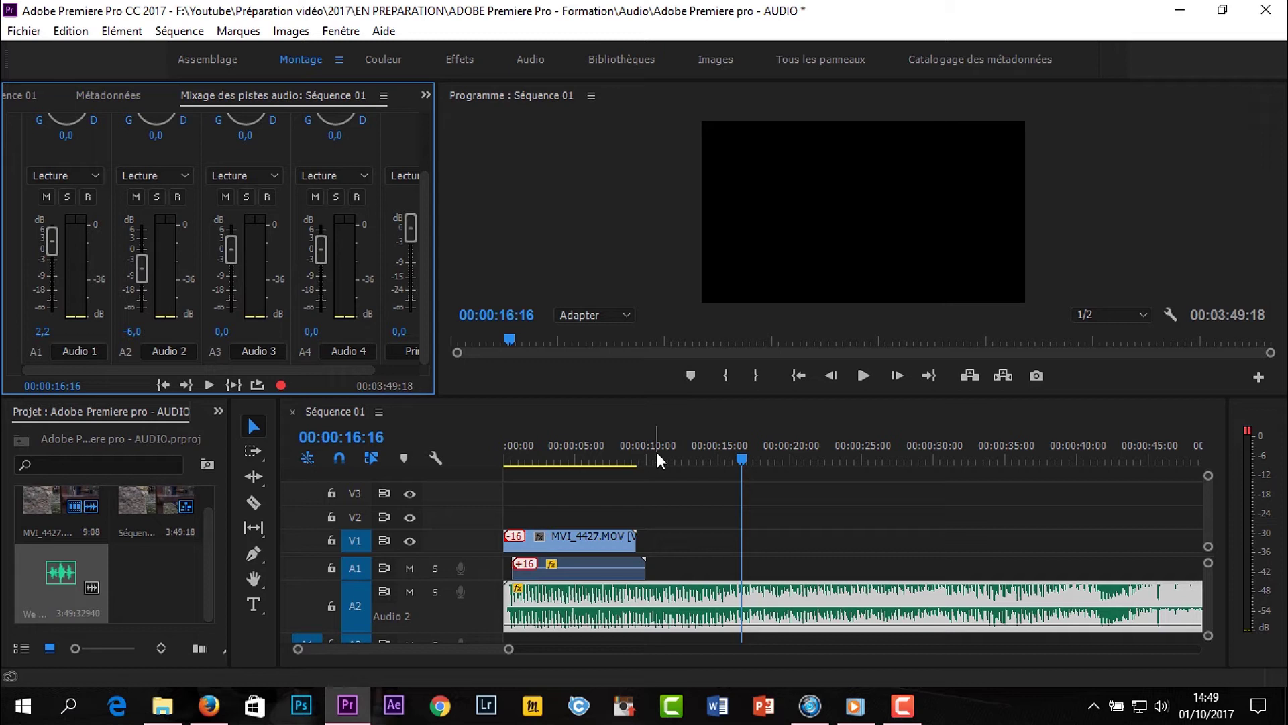
click(863, 375)
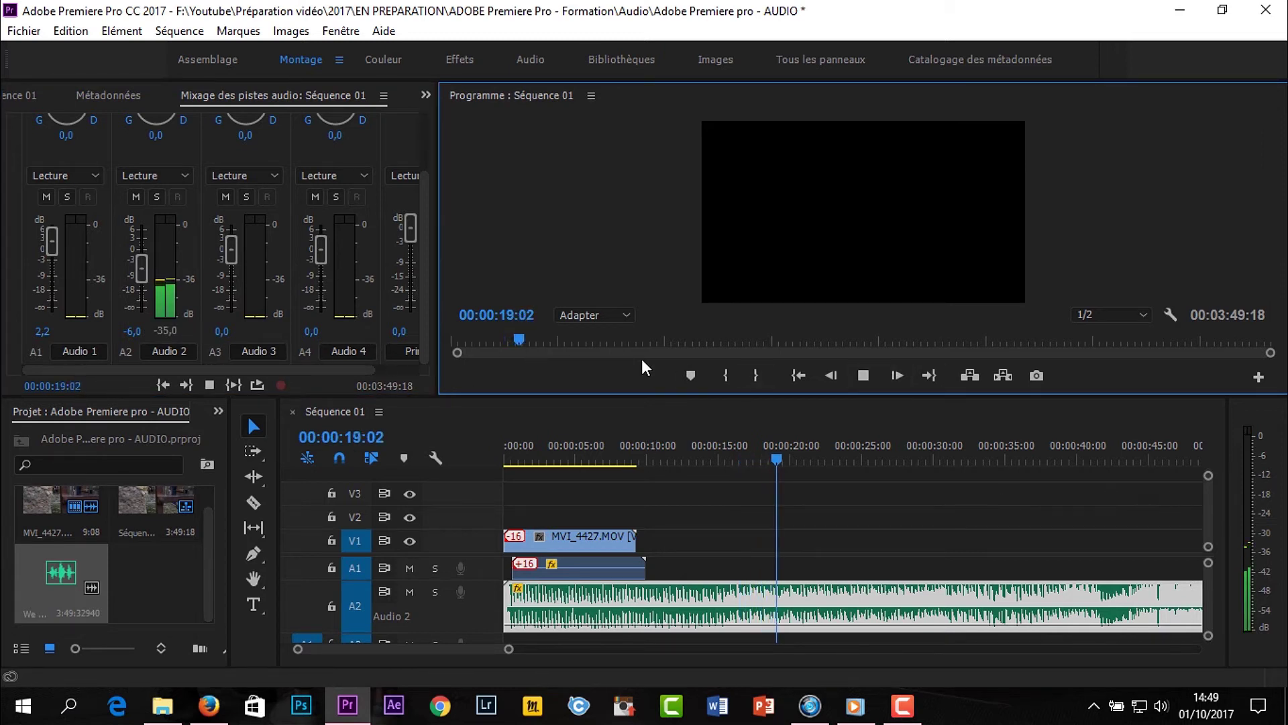
click(863, 374)
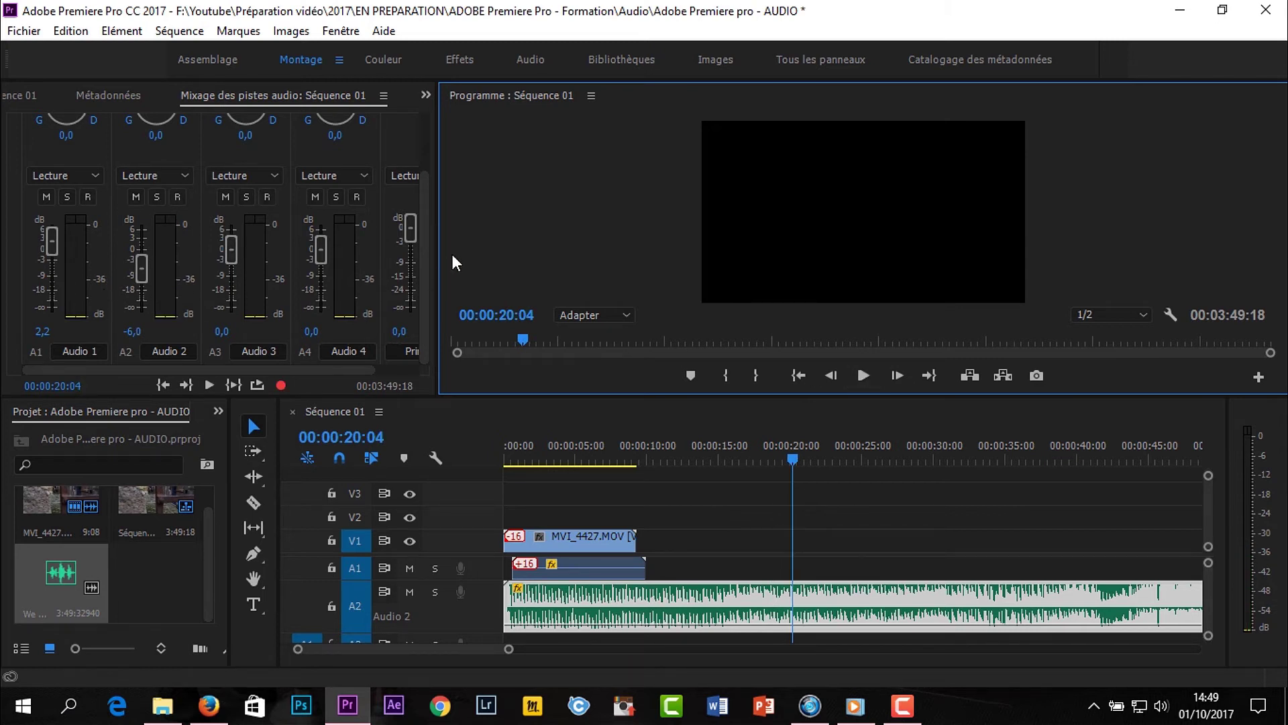
click(425, 256)
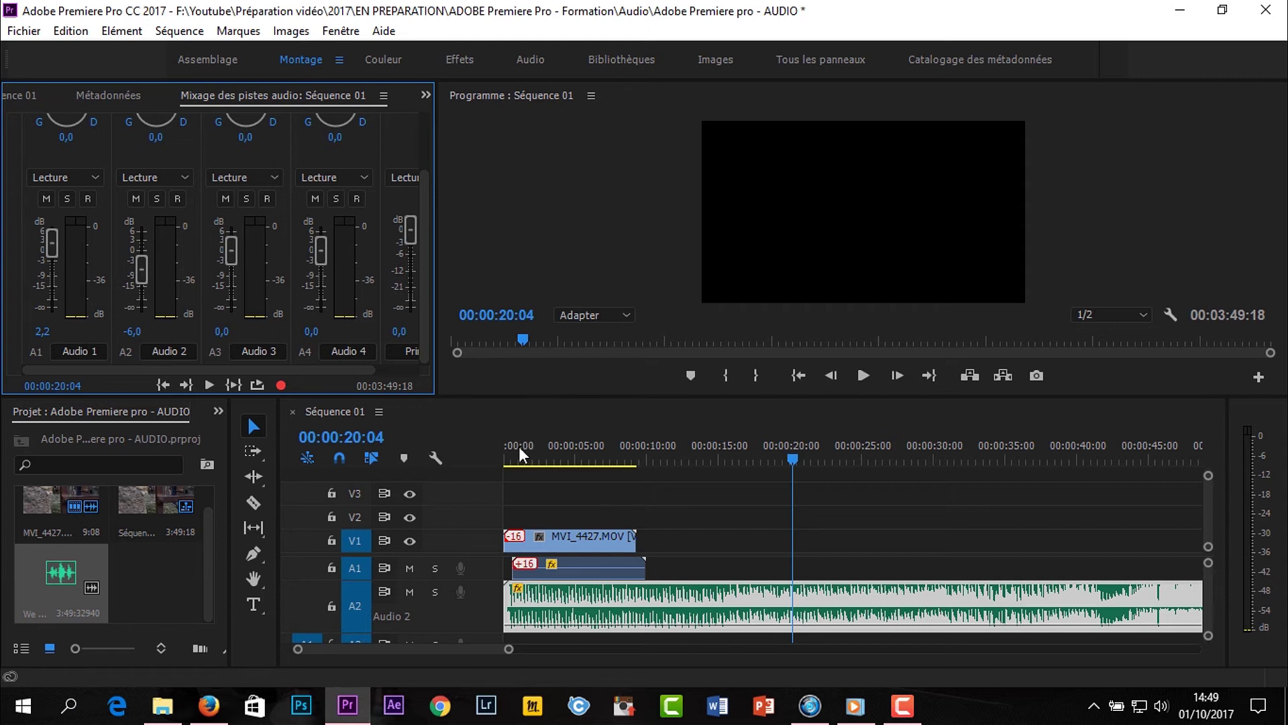
- Set the track levels to -2.4 dB for Audio 1 and -0.8 dB for Audio 2, and play from within the video clip
drag(518, 445, 589, 446)
drag(141, 269, 143, 250)
drag(46, 238, 46, 258)
click(864, 376)
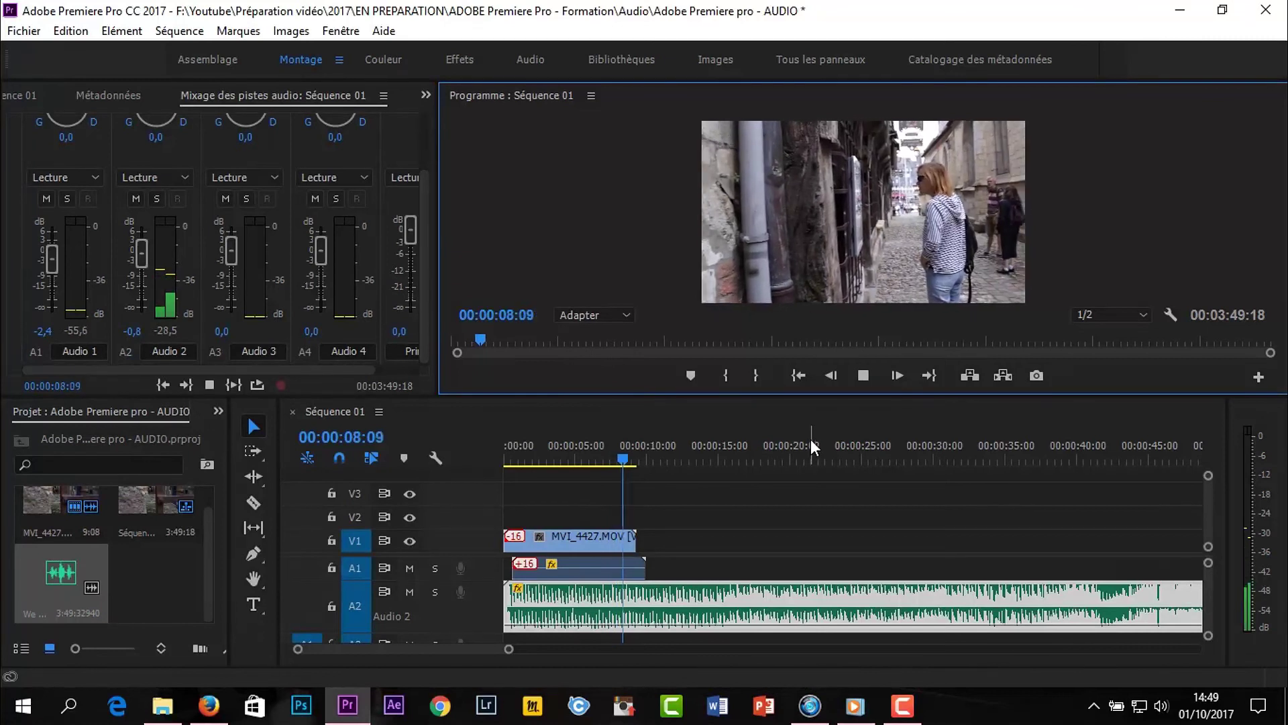
- Raise the A2 music clip's own volume to about 0.83 dB, and lower the Audio 2 track level to -12.4 dB with playback
drag(689, 630, 689, 629)
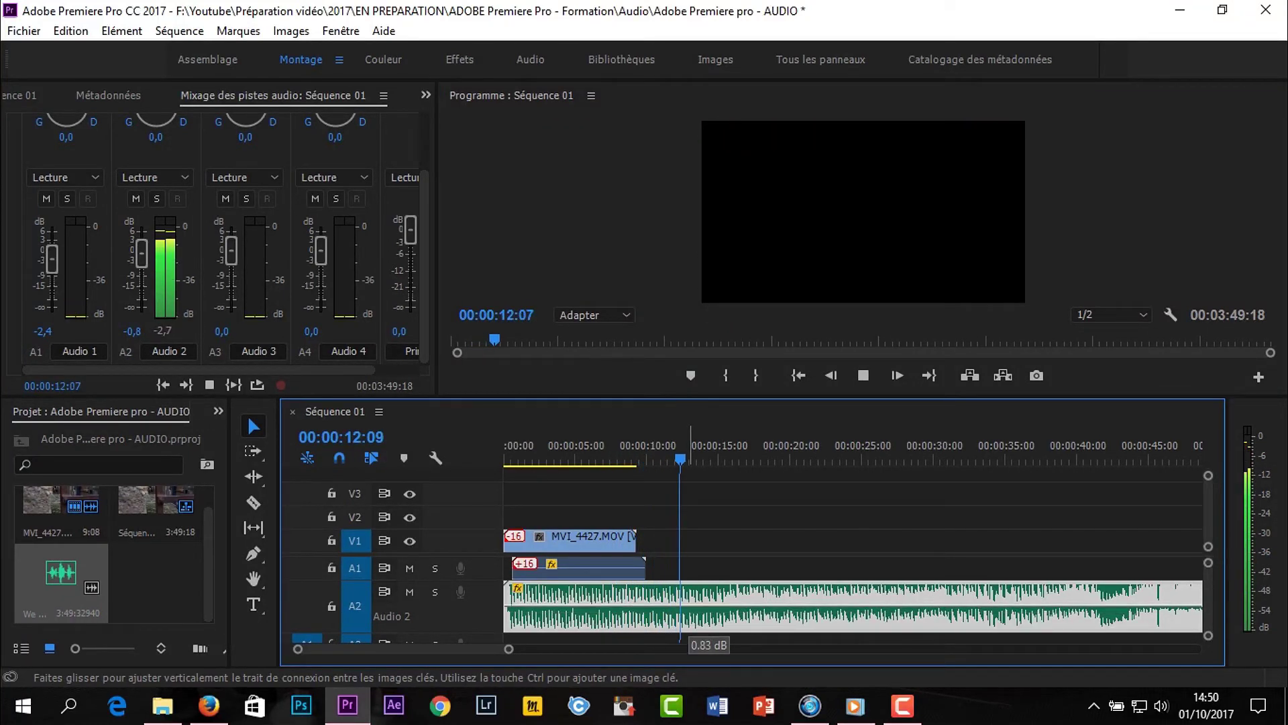
click(863, 376)
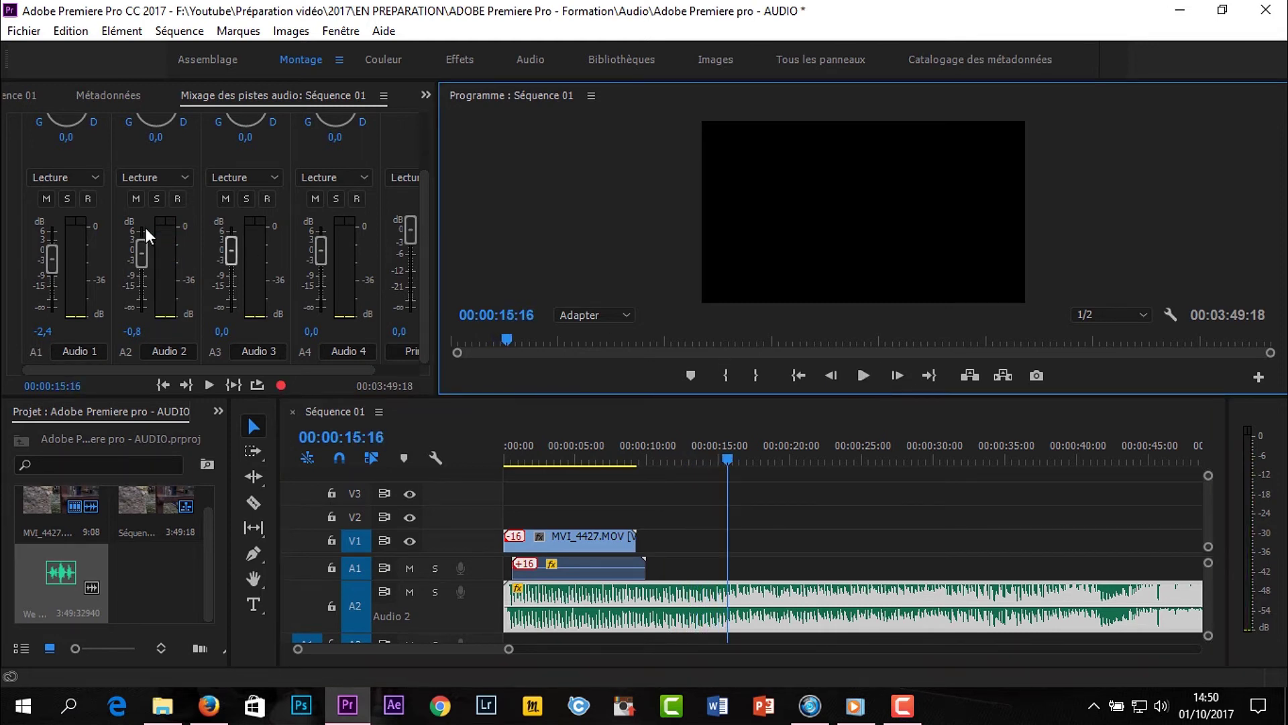
drag(139, 251, 139, 271)
click(864, 373)
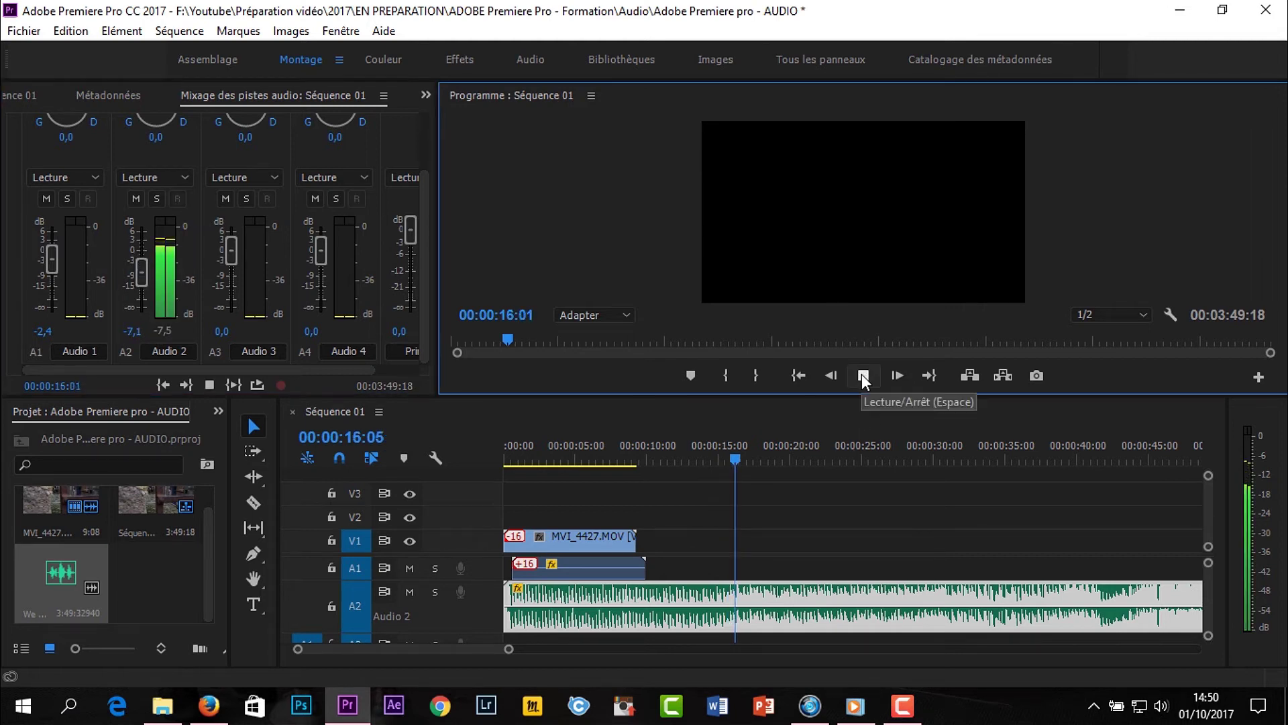
drag(139, 267, 139, 282)
click(866, 375)
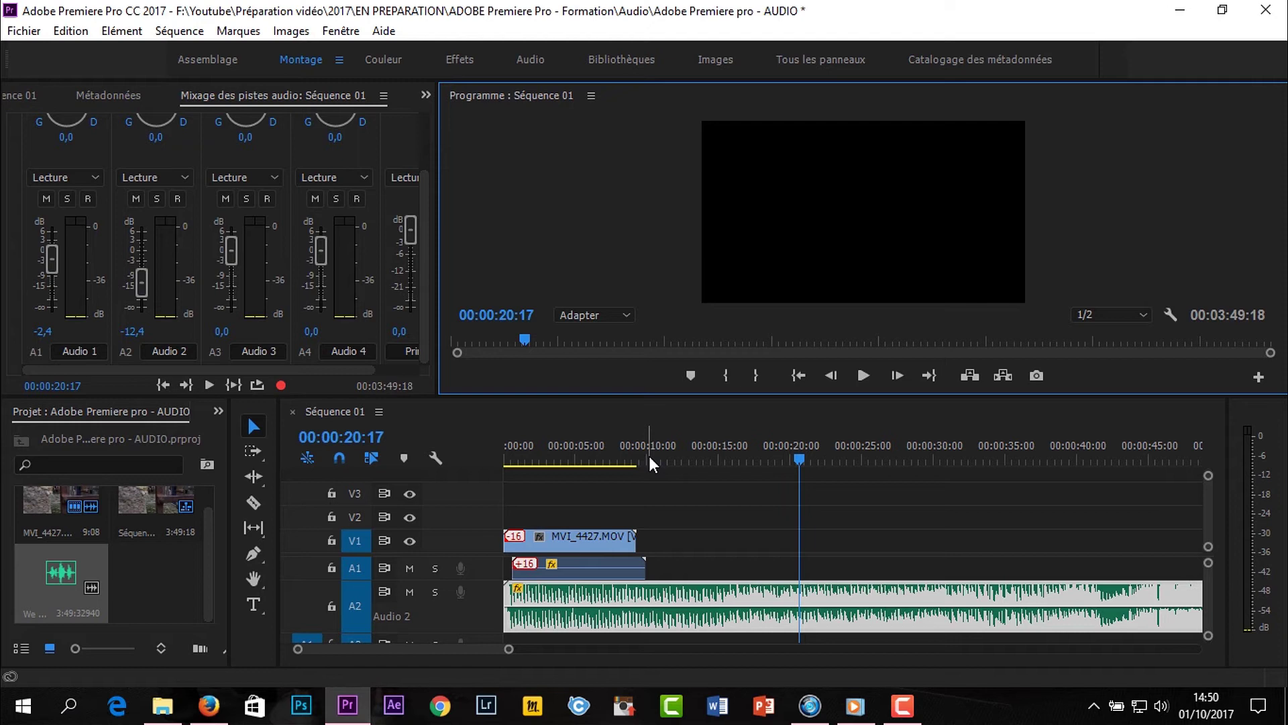
- Show the Effets list and expand its Effets audio folder
click(219, 410)
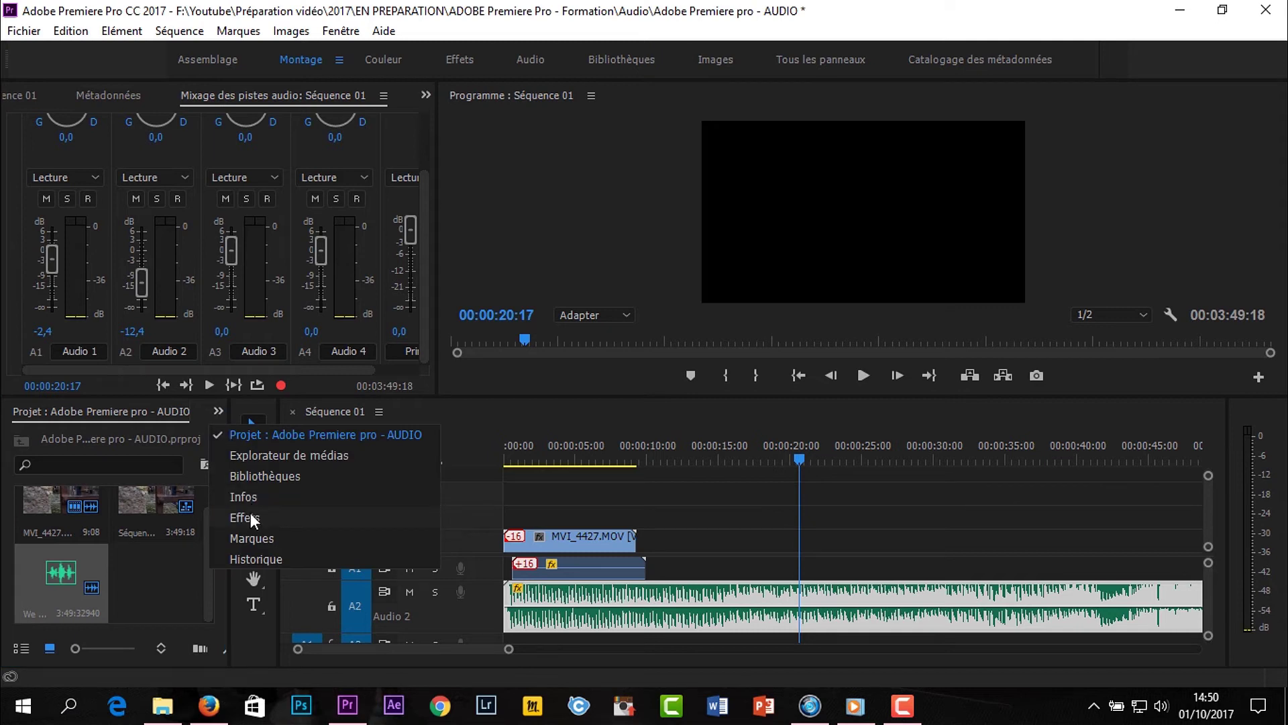
click(249, 517)
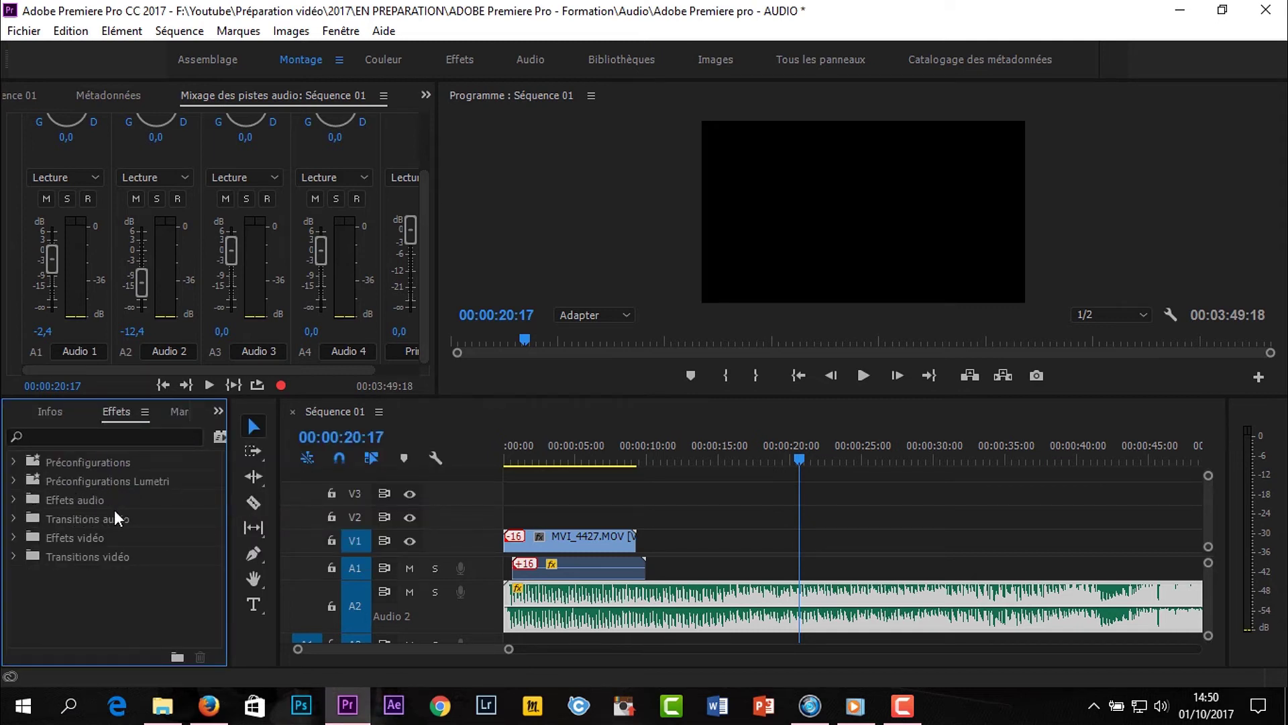
click(14, 500)
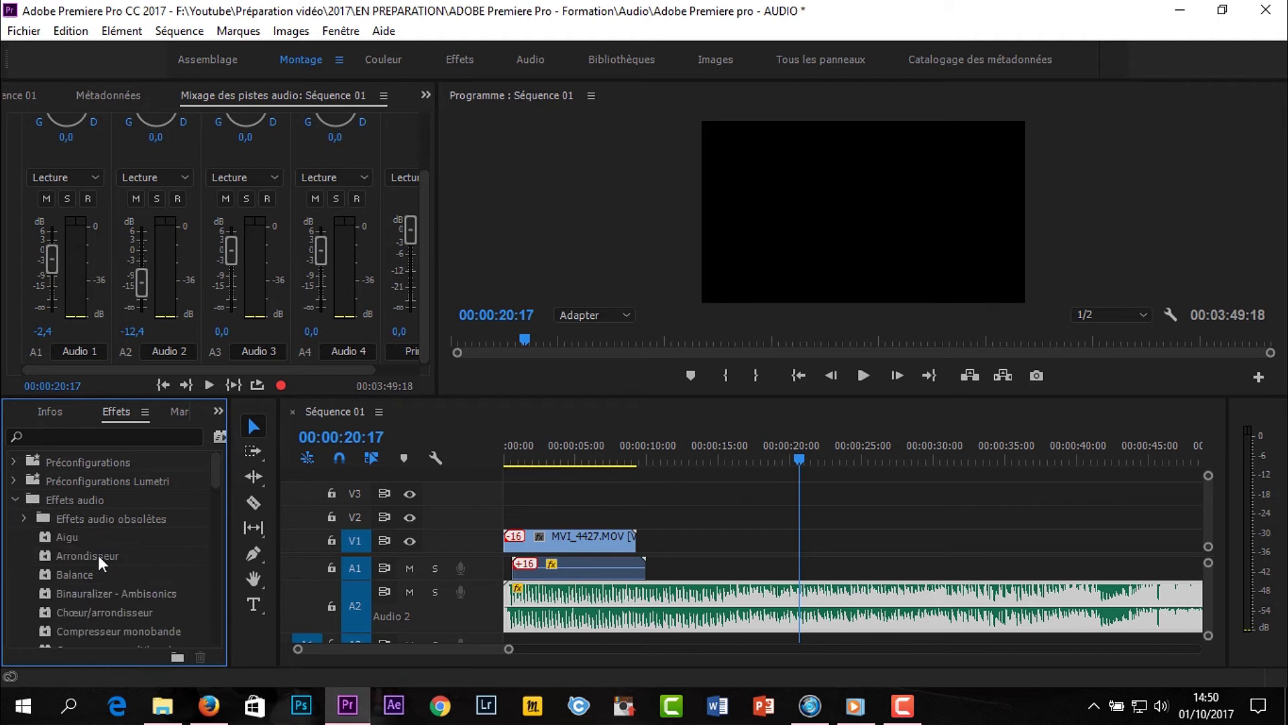
- Reveal the effects and sends area of the audio track mixer and examine the effect categories available for Audio 1
drag(426, 252, 409, 119)
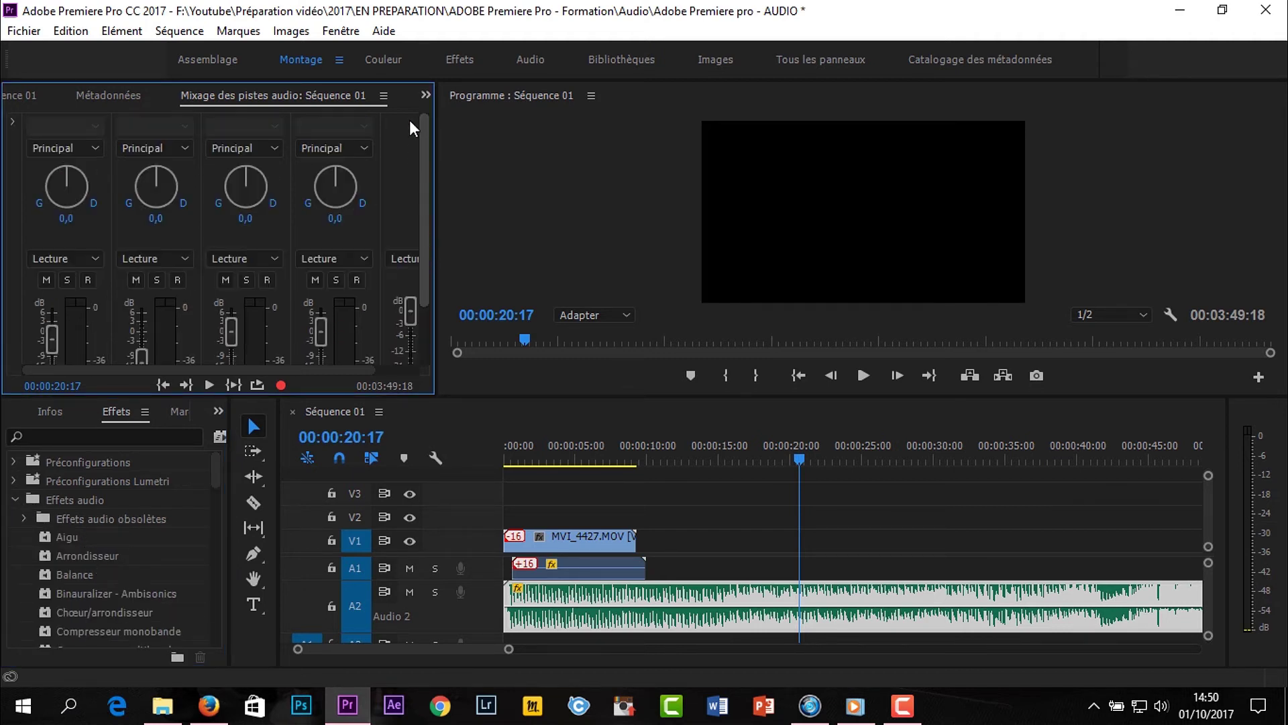
click(10, 119)
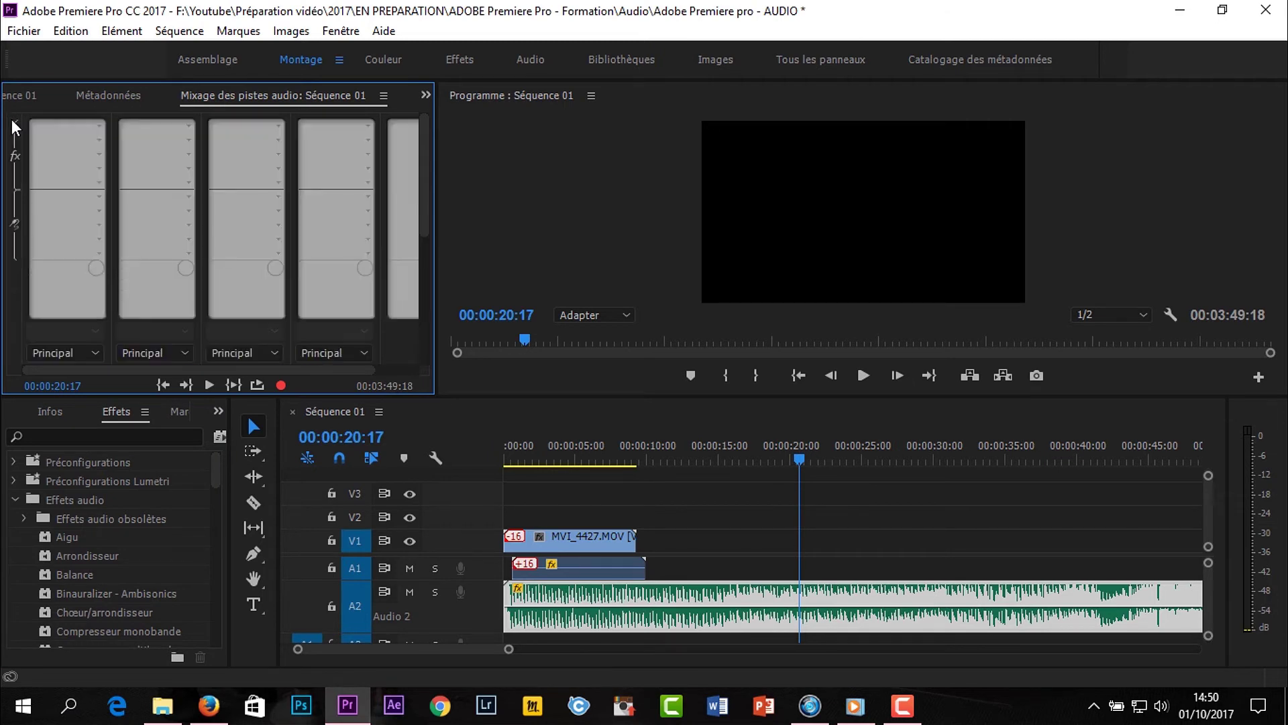
click(99, 125)
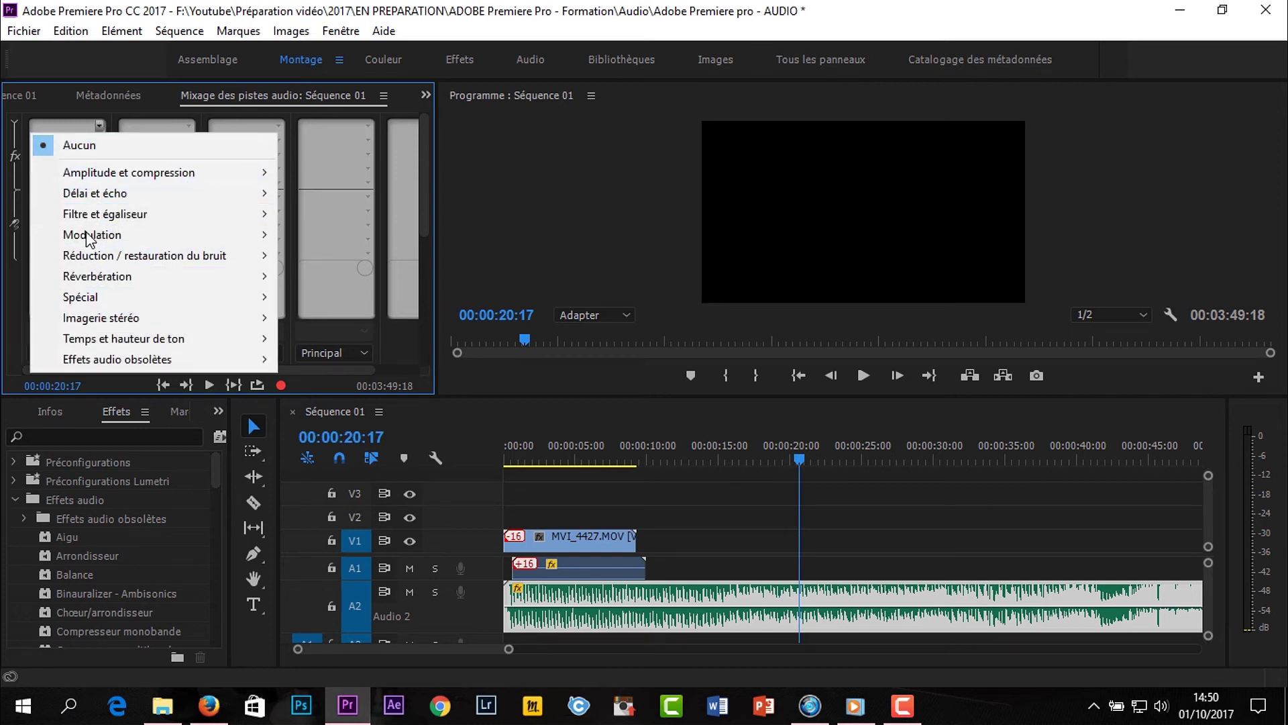
click(375, 158)
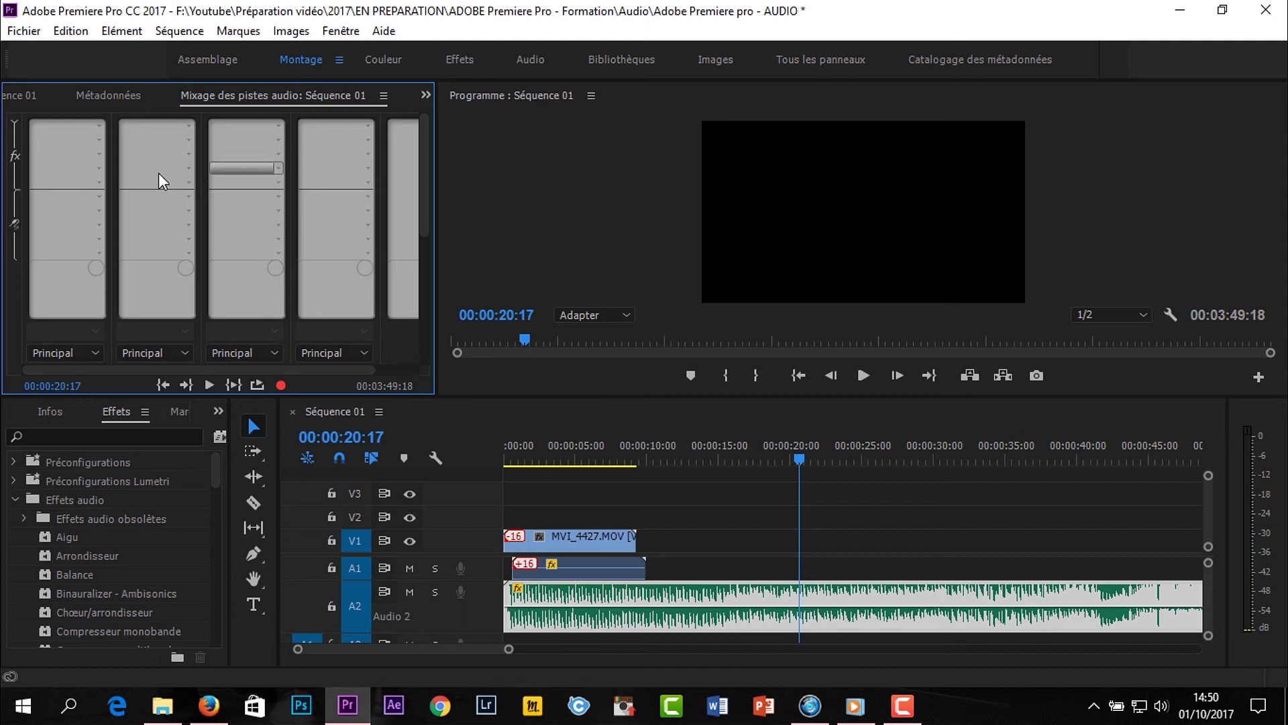
scroll(428, 190, down, 2)
drag(428, 191, 424, 293)
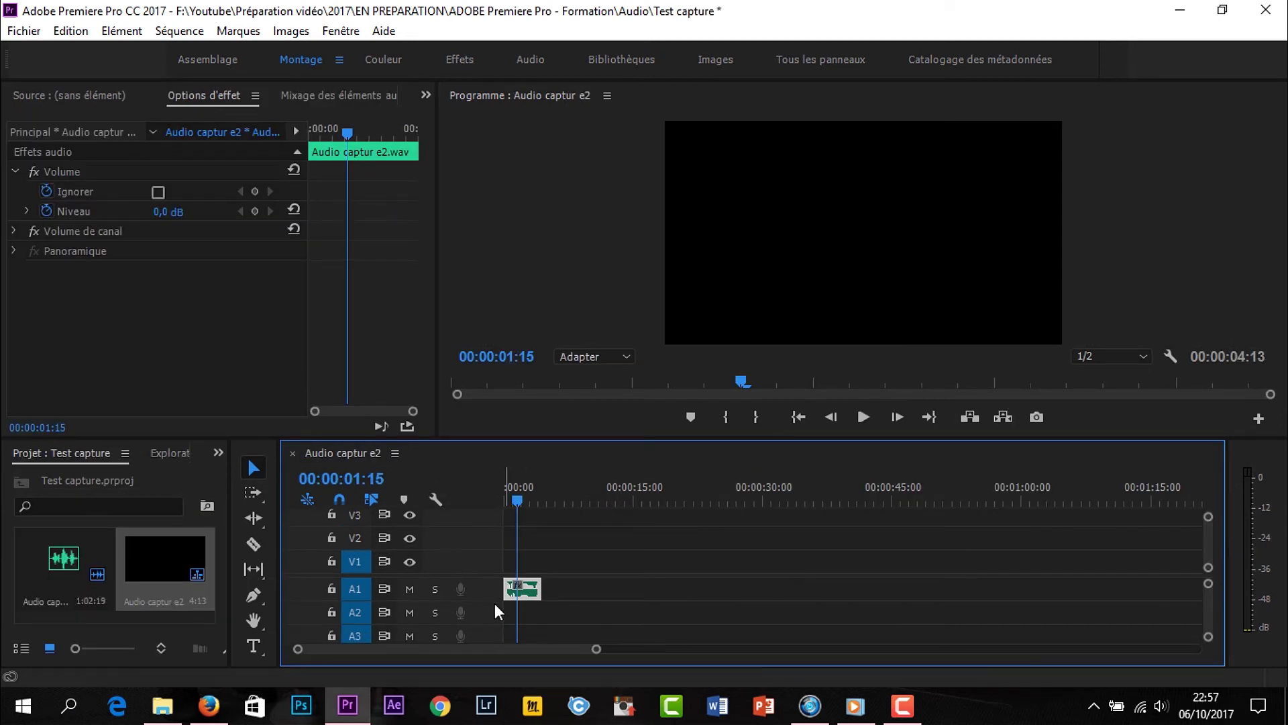
- Increase the height of track A1 to show its waveform, play the voice recording, and return the playhead near the start
drag(596, 648, 477, 652)
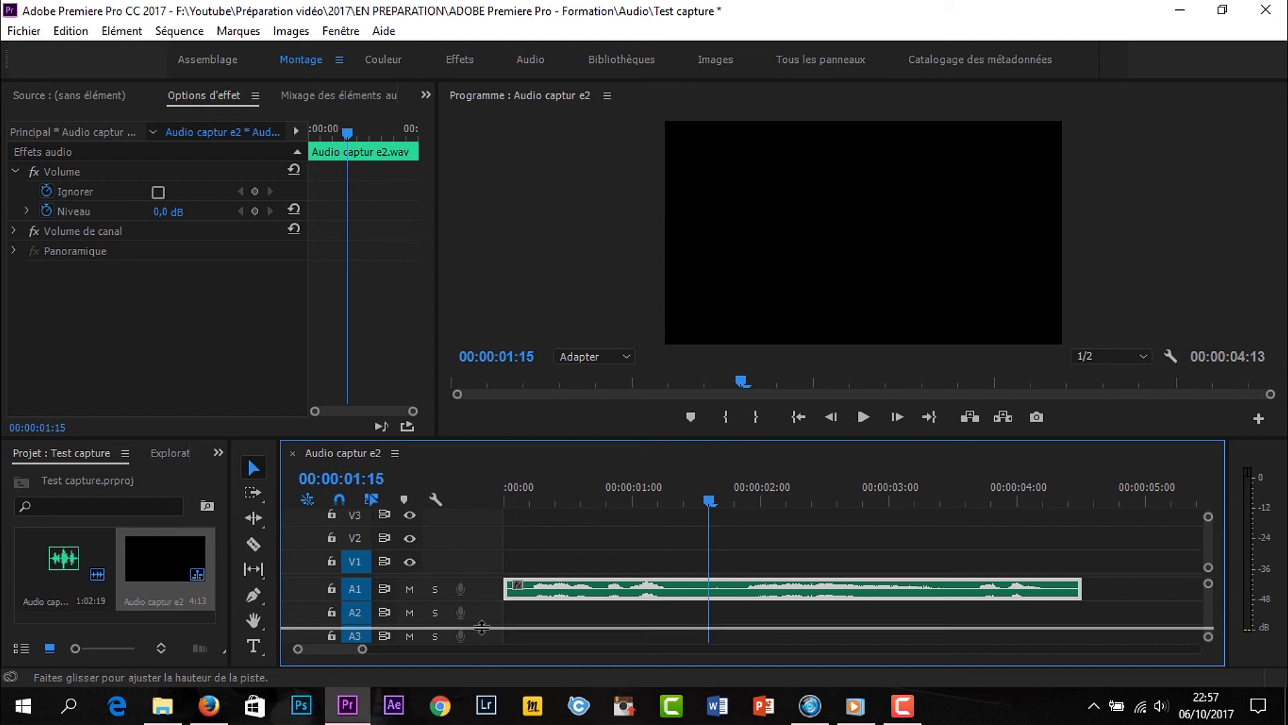
drag(482, 627, 480, 629)
drag(545, 503, 511, 503)
key(space)
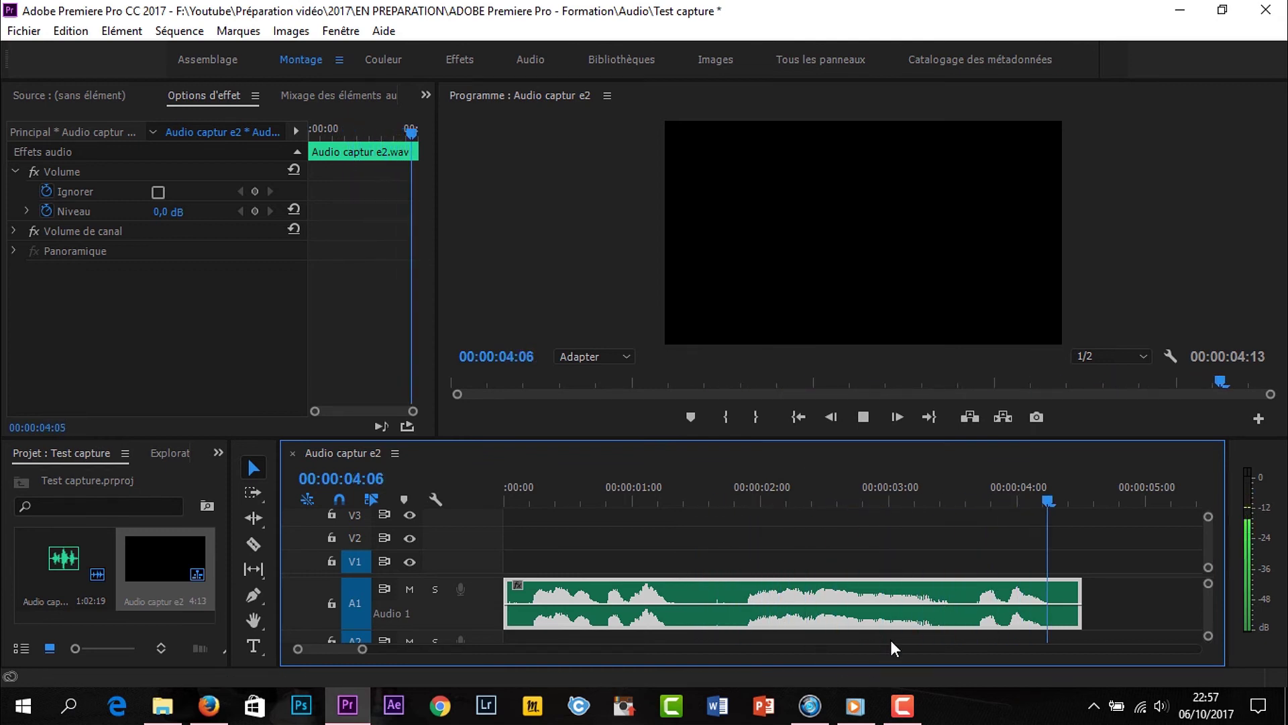
key(space)
key(space)
drag(520, 488, 515, 497)
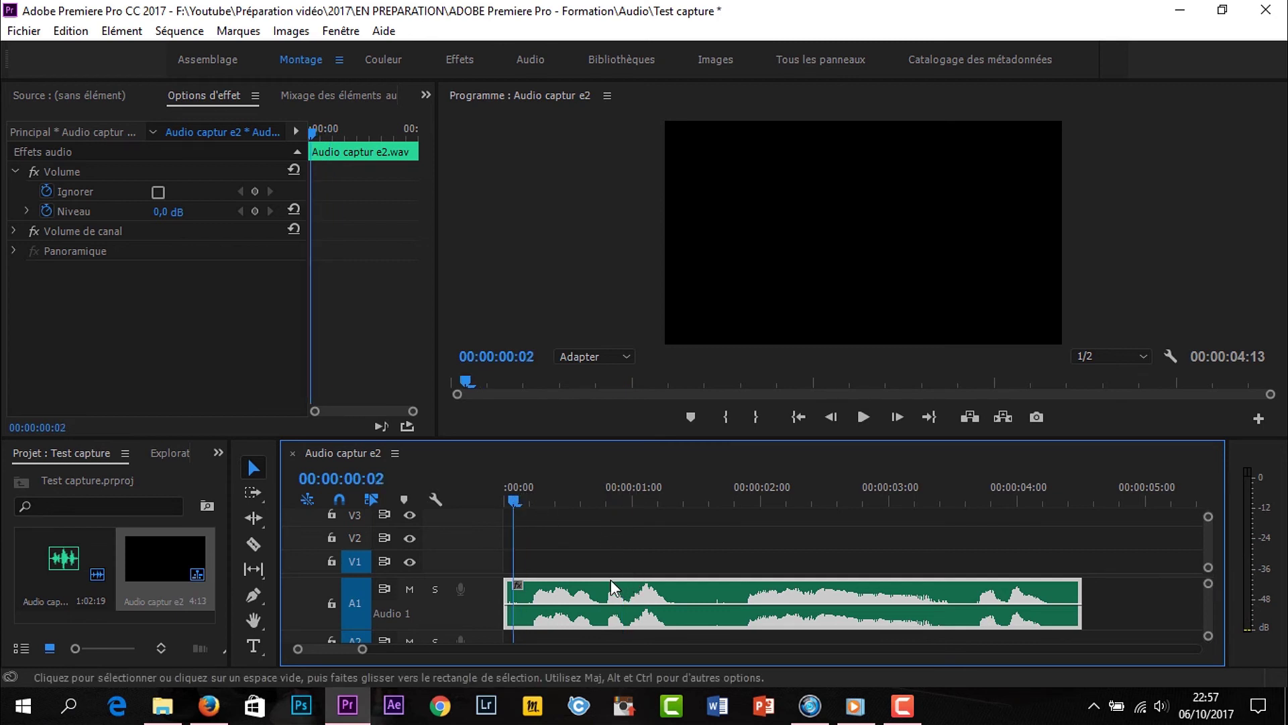
- Split the A1 voice clip just before its second burst of sound and again at 00:00:01:09
drag(545, 596, 573, 466)
drag(537, 505, 663, 501)
key(c)
click(600, 612)
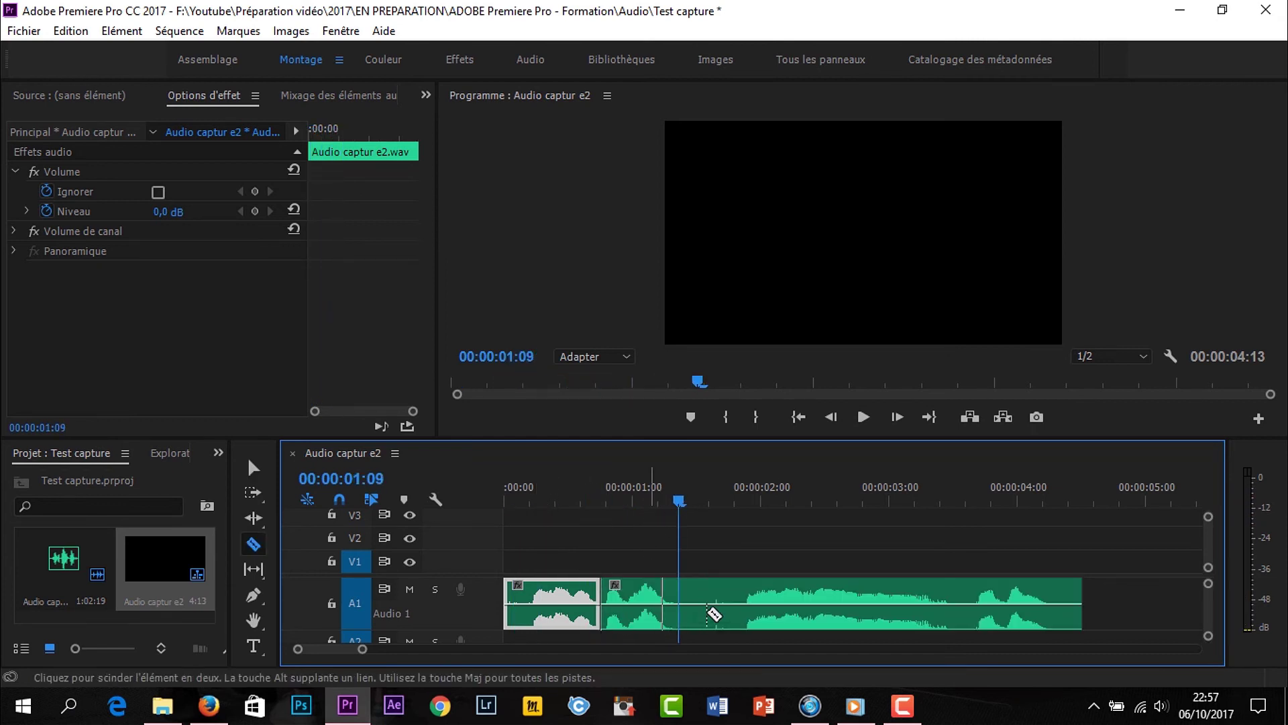
click(678, 607)
- Delete the short middle segment of the voice recording, close the gap it leaves, and play back the join
key(v)
click(652, 597)
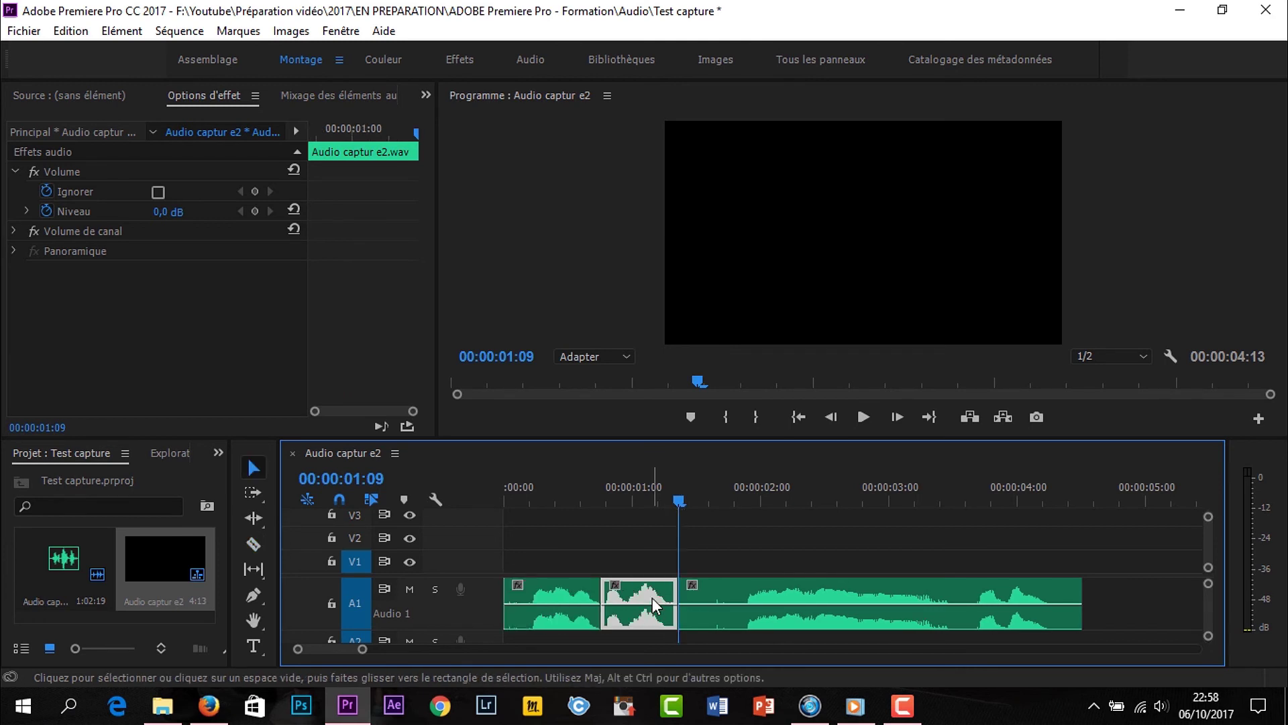
key(Delete)
click(621, 587)
key(Delete)
click(530, 501)
key(space)
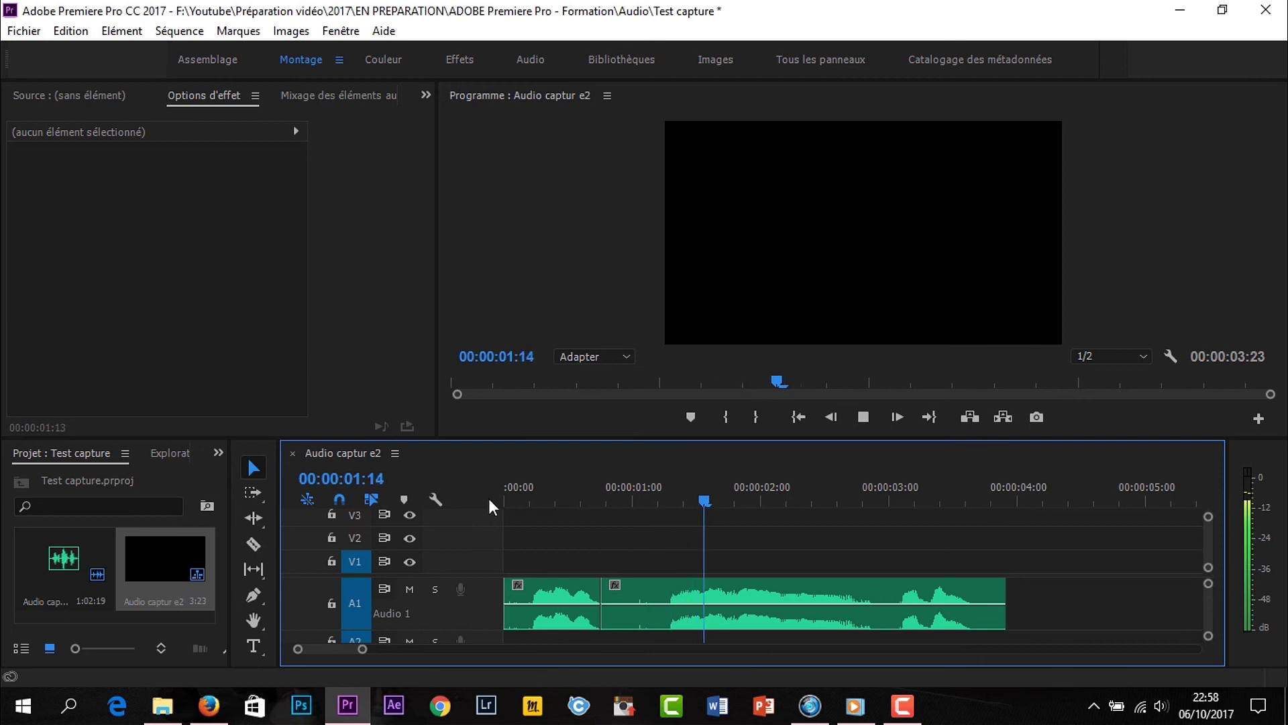
key(space)
- Trim the silence from the start of the second voice clip and close the resulting gap
mouse_move(615, 485)
mouse_down()
mouse_move(611, 504)
mouse_move(626, 505)
mouse_up()
drag(603, 589, 667, 588)
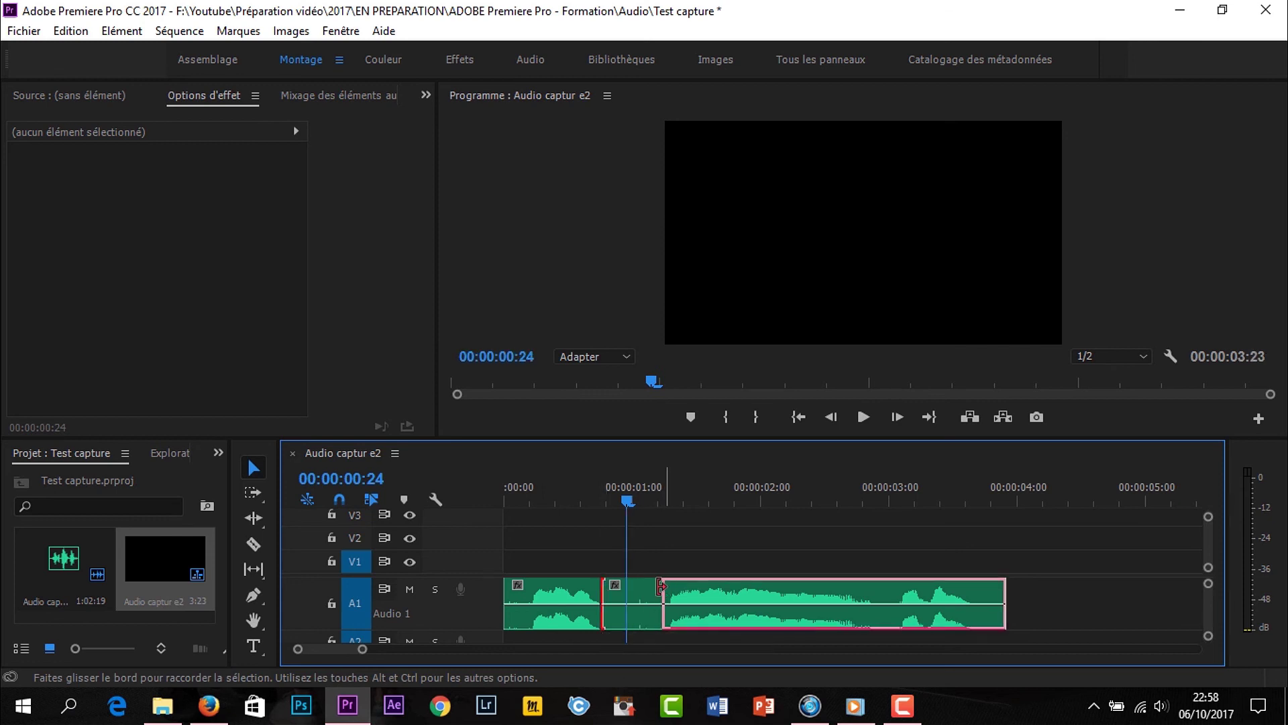
click(612, 591)
key(Delete)
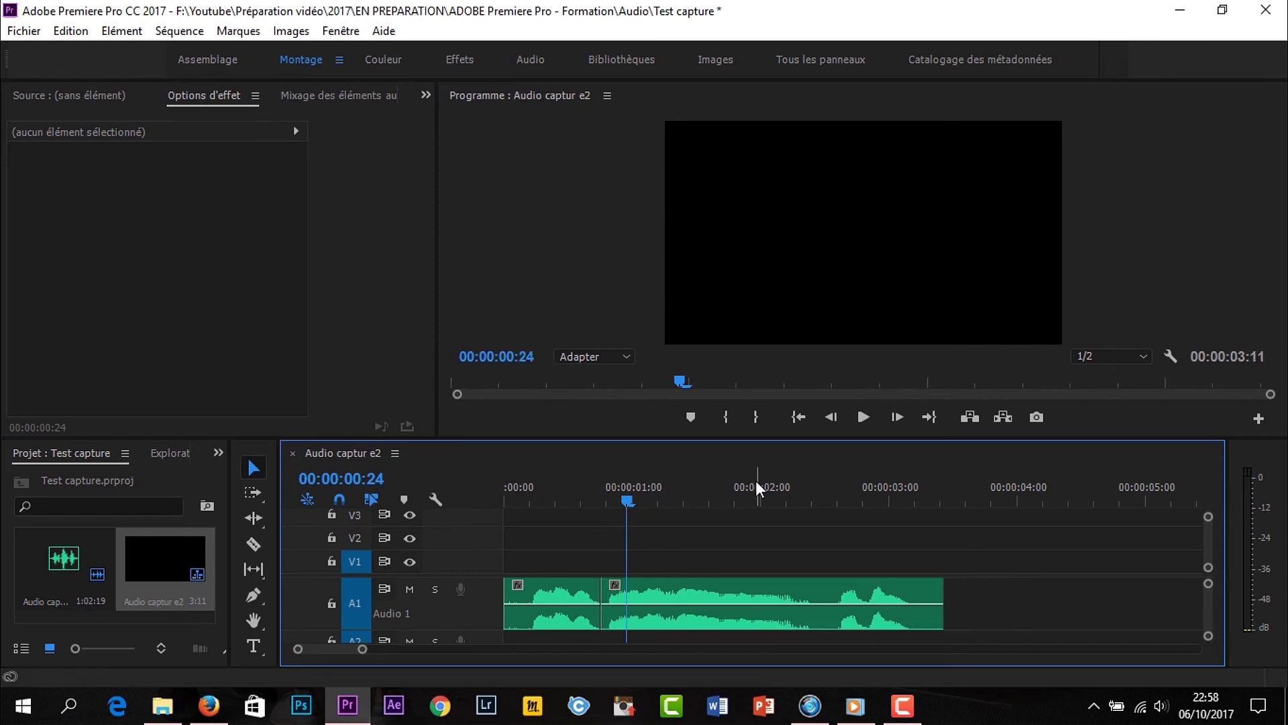
- Split the second voice clip at 00:00:01:14, trim the remainder's start to the final burst, and move it against the cut
mouse_move(708, 505)
mouse_down()
mouse_move(685, 502)
mouse_move(719, 504)
mouse_move(687, 509)
mouse_move(705, 504)
mouse_up()
key(c)
click(708, 590)
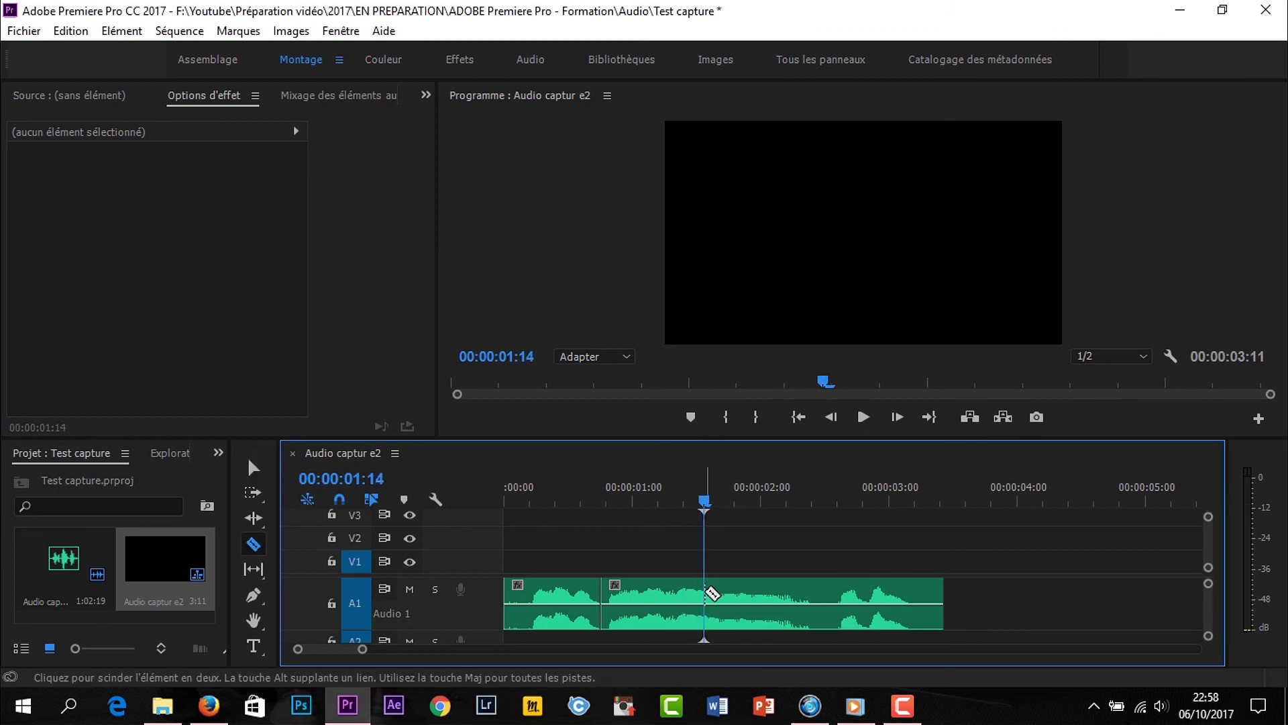
key(v)
drag(707, 591, 844, 583)
drag(881, 601, 747, 601)
- Play the edited voice sequence from the end of the first clip to check the cuts
click(655, 499)
key(space)
click(589, 499)
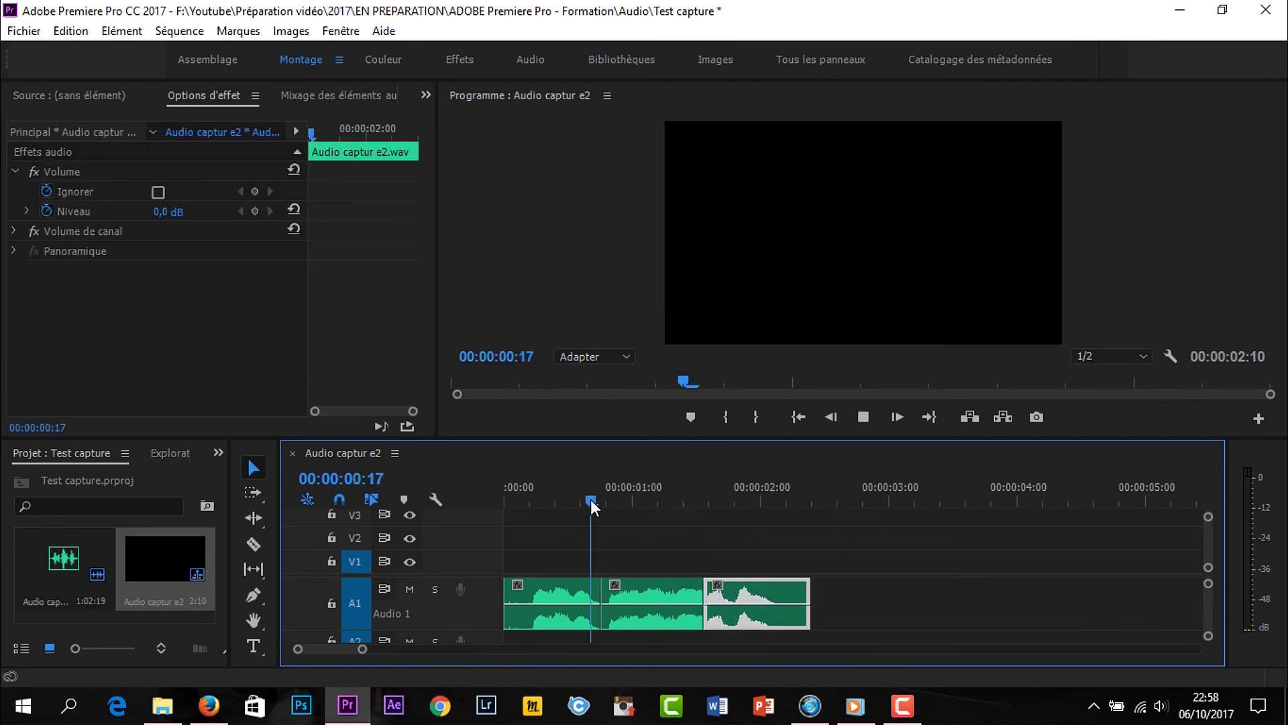
key(space)
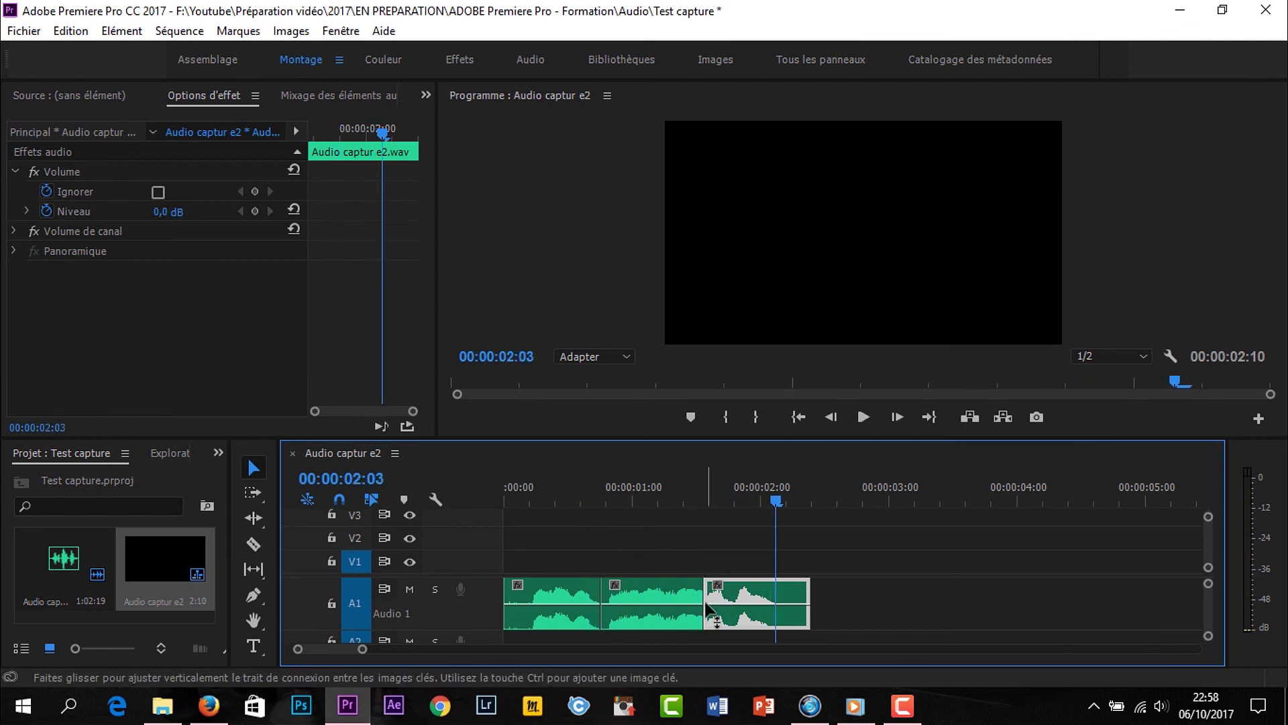
- Apply a Puissance constante transition at the last voice cut, shorten it to 3 frames, and play the sequence
right_click(704, 590)
click(757, 557)
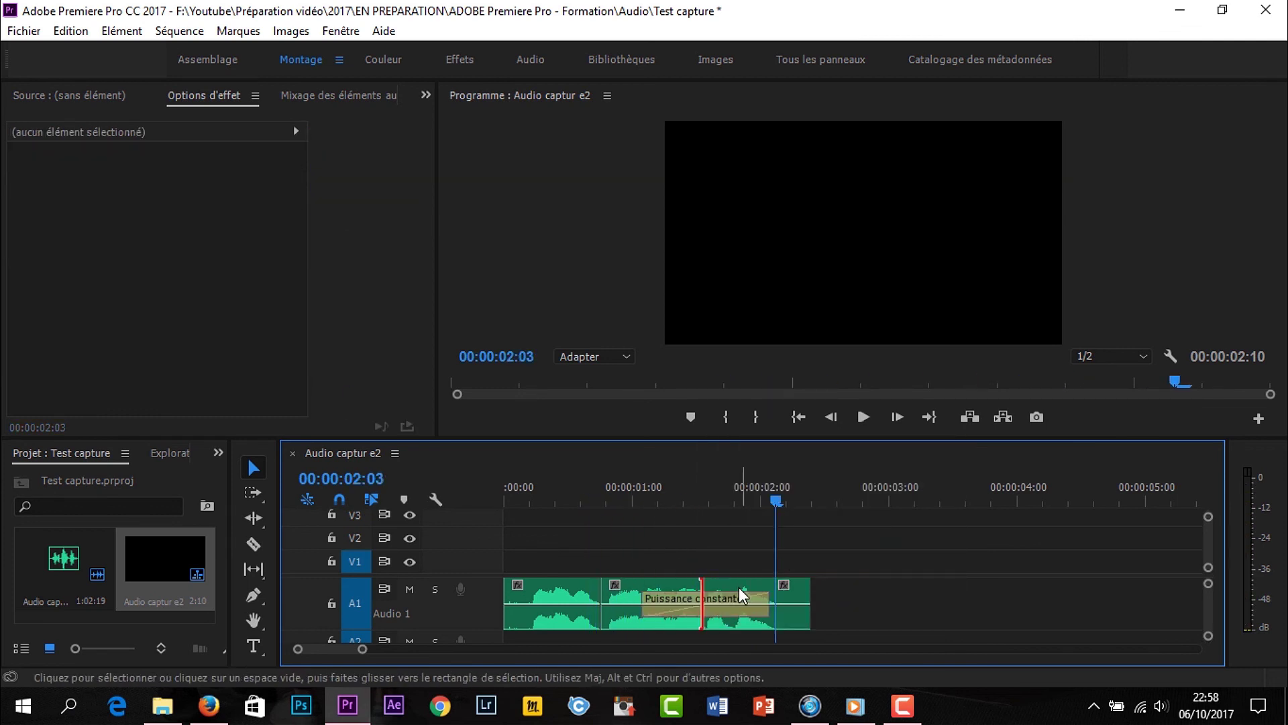
drag(767, 592, 706, 601)
key(space)
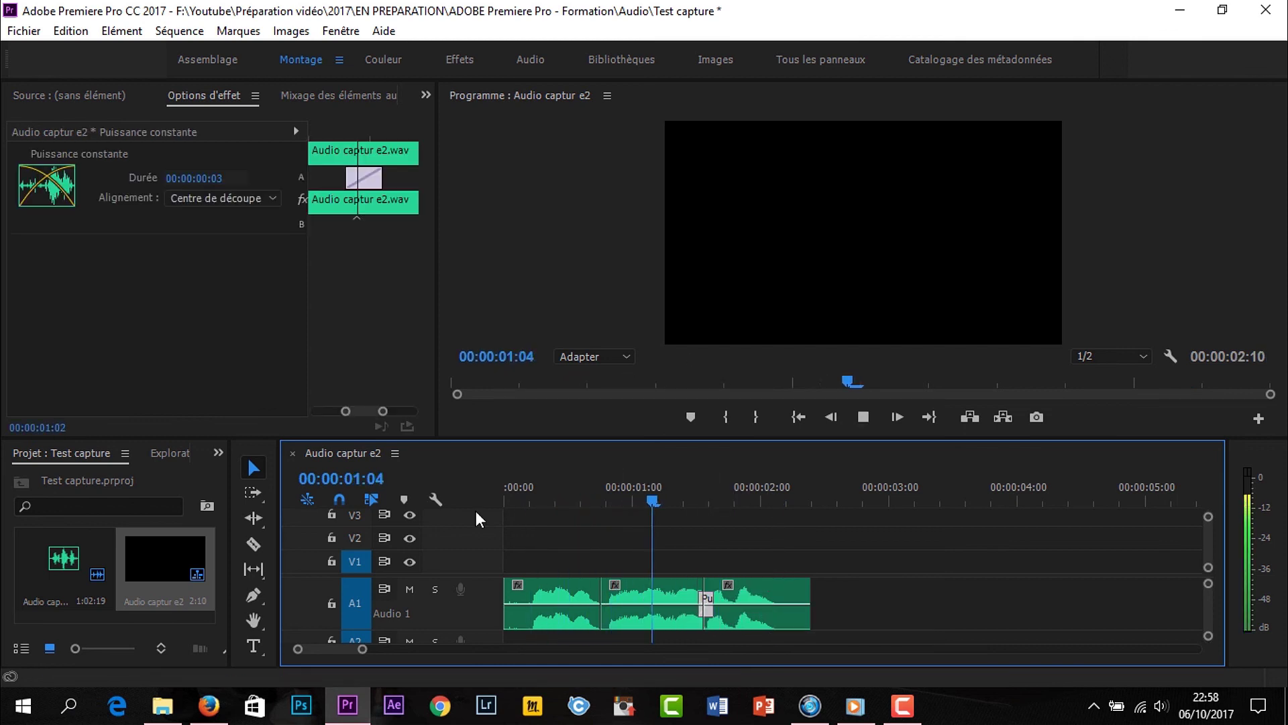